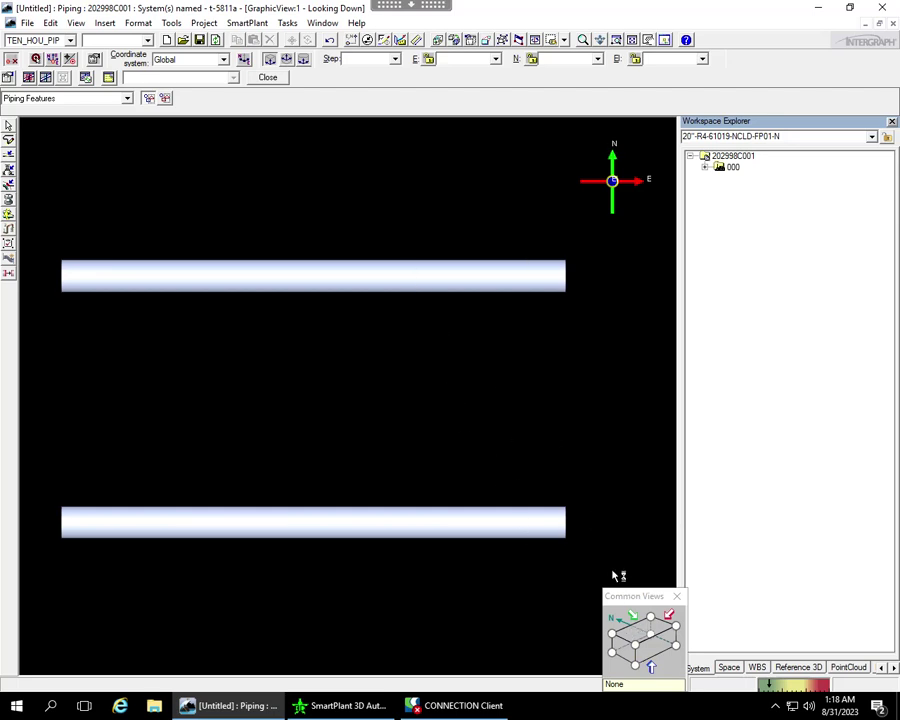
# Check the pipes from the north, west and plan views.
pyautogui.moveTo(614, 575); pyautogui.dragTo(613, 574)
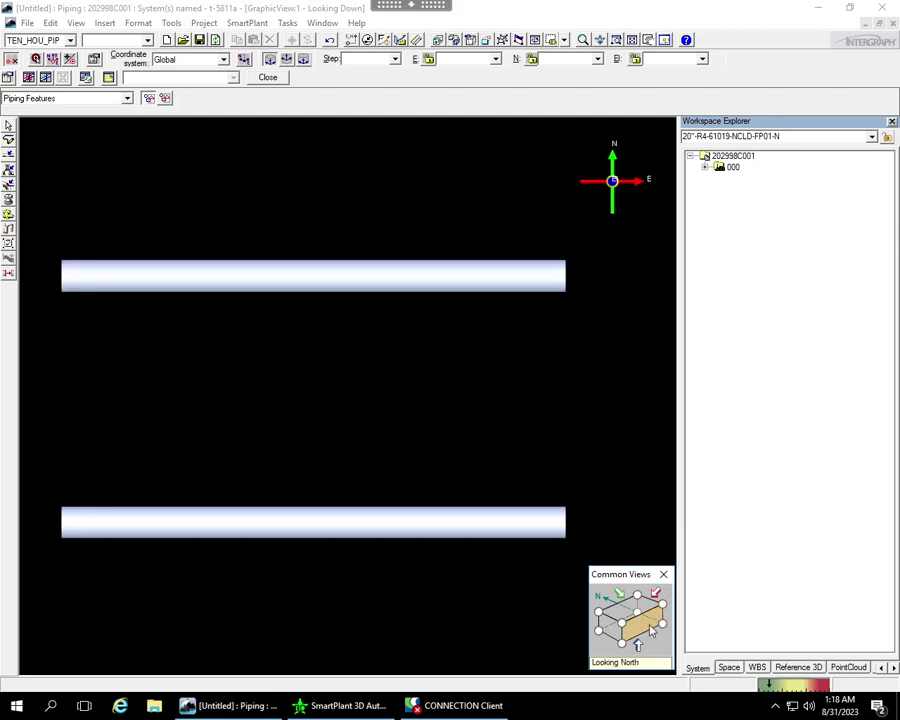
pyautogui.click(642, 620)
pyautogui.click(657, 613)
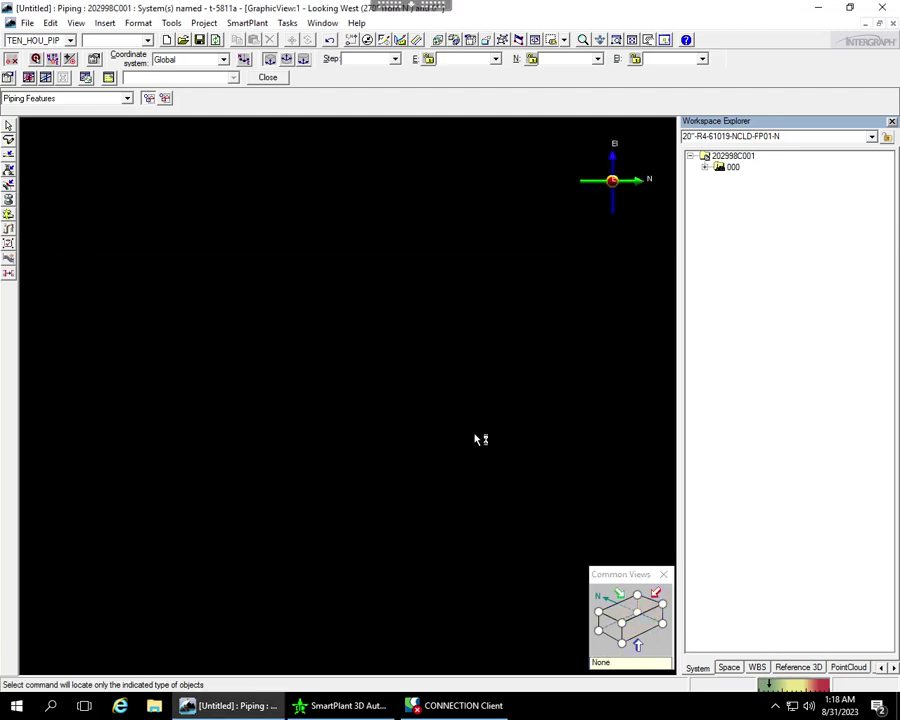
pyautogui.click(614, 593)
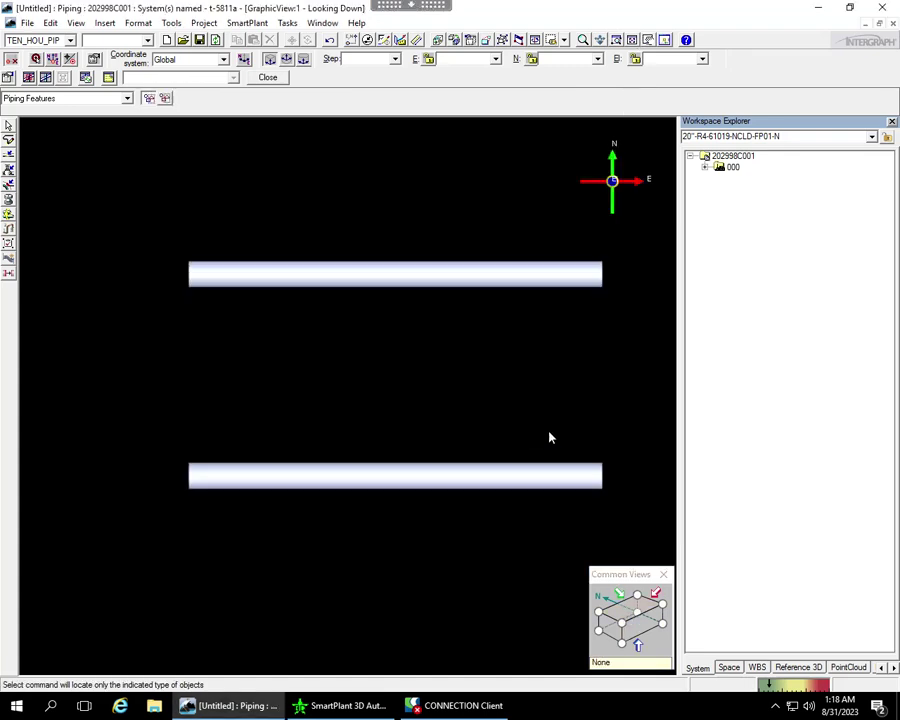
# Select the lower pipe, zoom into a northwest isometric of both pipes, and start measuring.
pyautogui.click(469, 444)
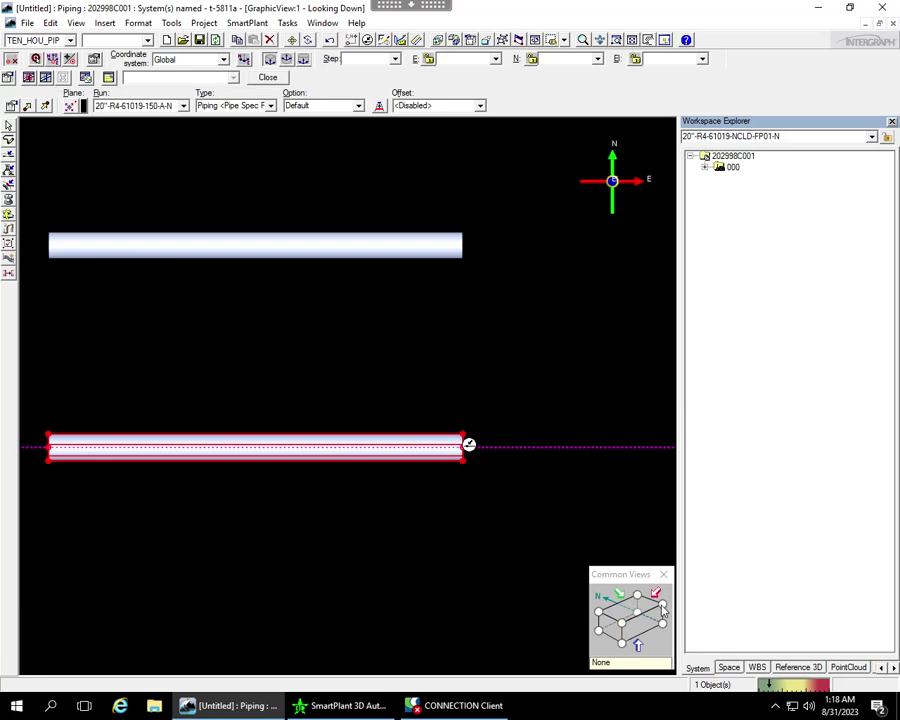
pyautogui.click(662, 612)
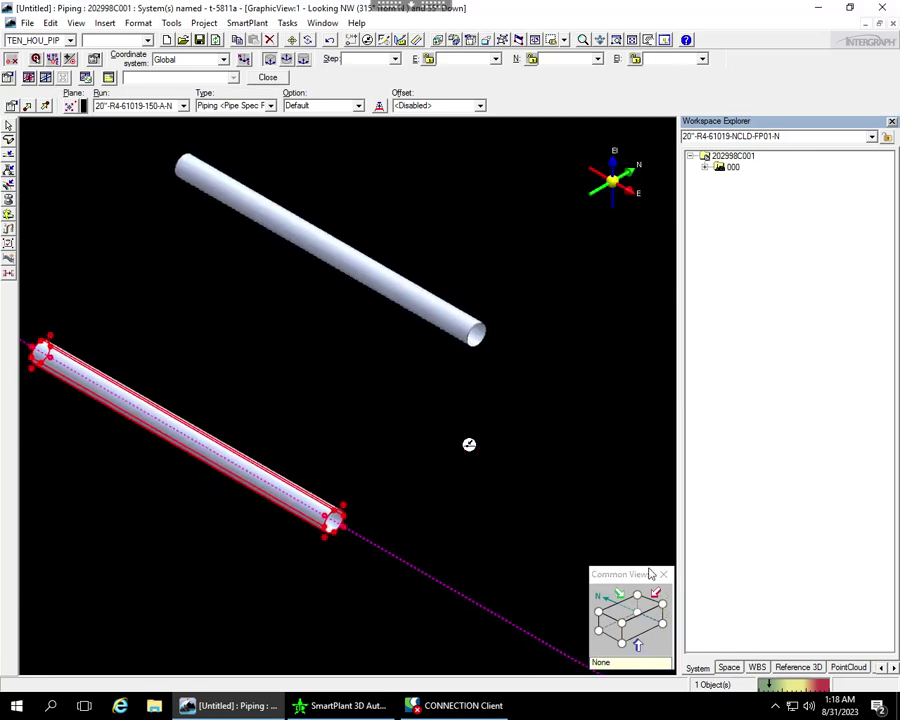
pyautogui.click(656, 596)
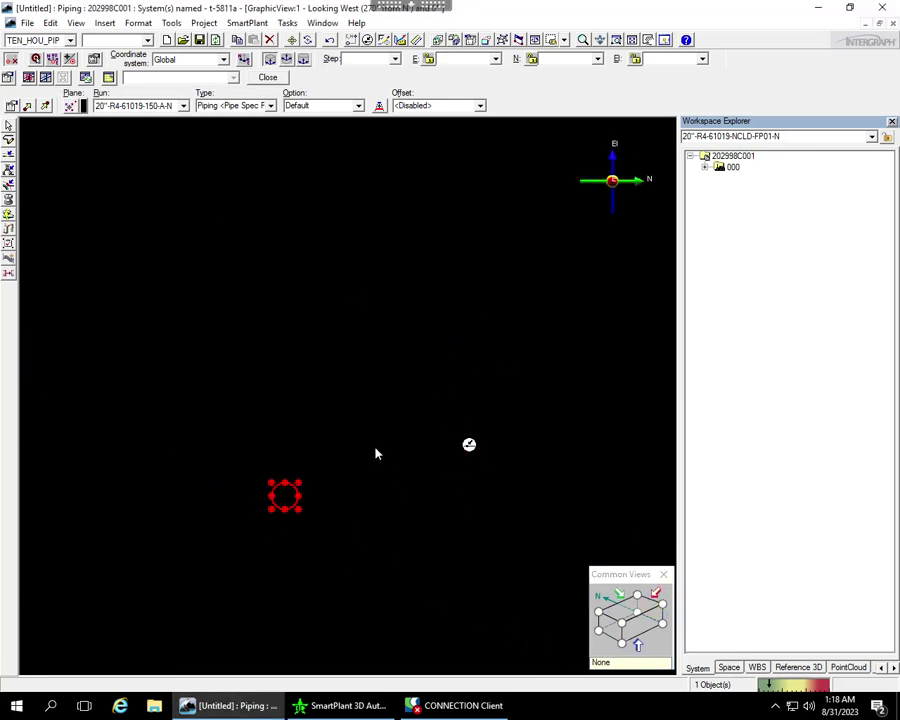
pyautogui.scroll(-3, 375, 454)
pyautogui.click(662, 598)
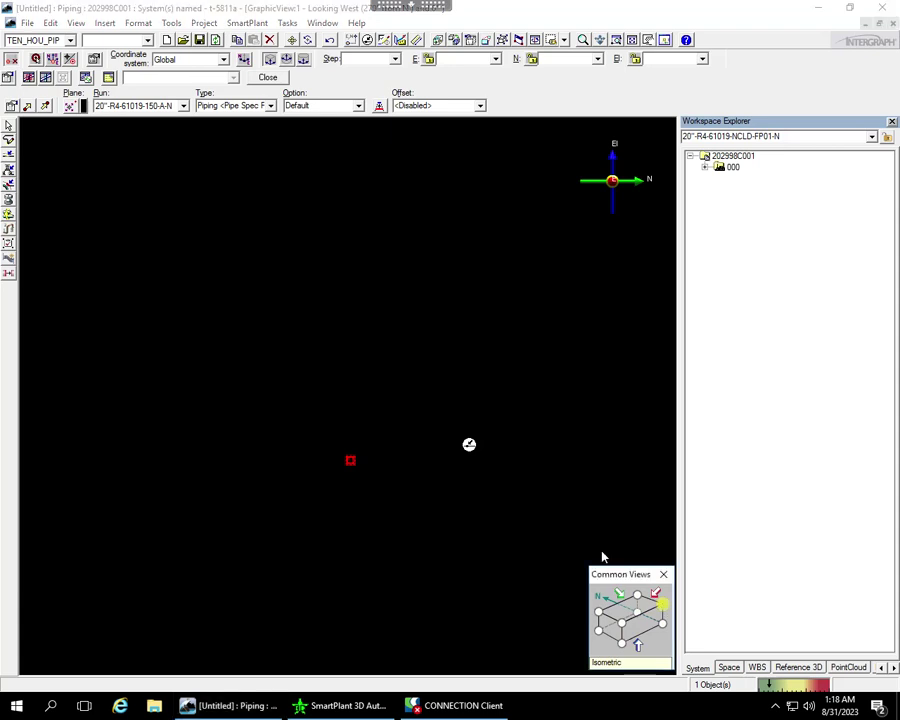
pyautogui.scroll(2, 360, 440)
pyautogui.scroll(2, 360, 440)
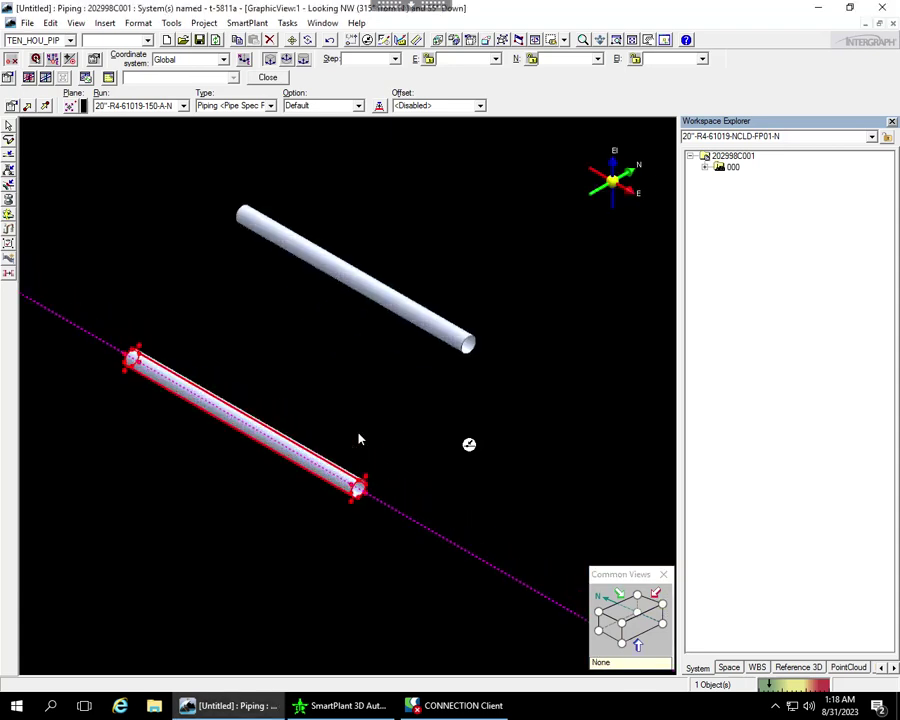
pyautogui.press('Escape')
pyautogui.click(410, 41)
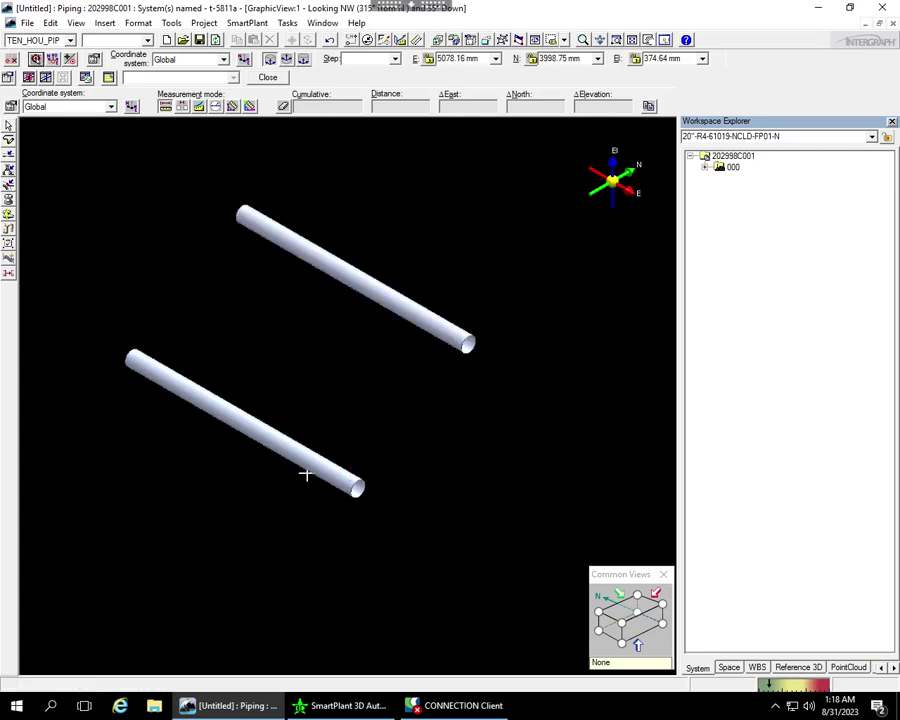
# Read the upper pipe end's offset from the lower end: 3832.32 mm north, 2411.16 mm up.
pyautogui.press('Escape')
pyautogui.click(37, 60)
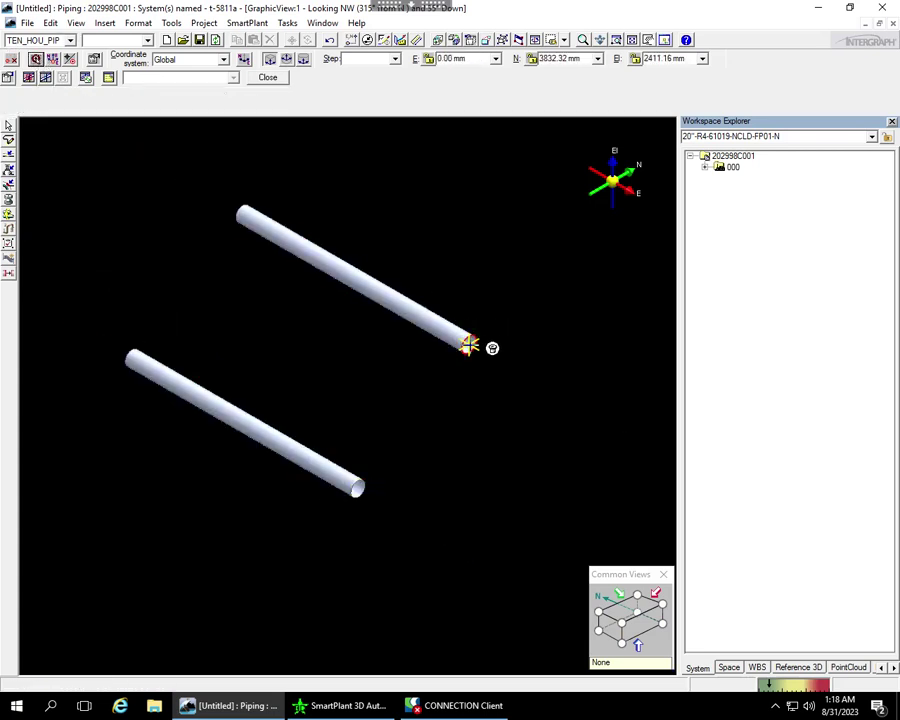
pyautogui.click(12, 60)
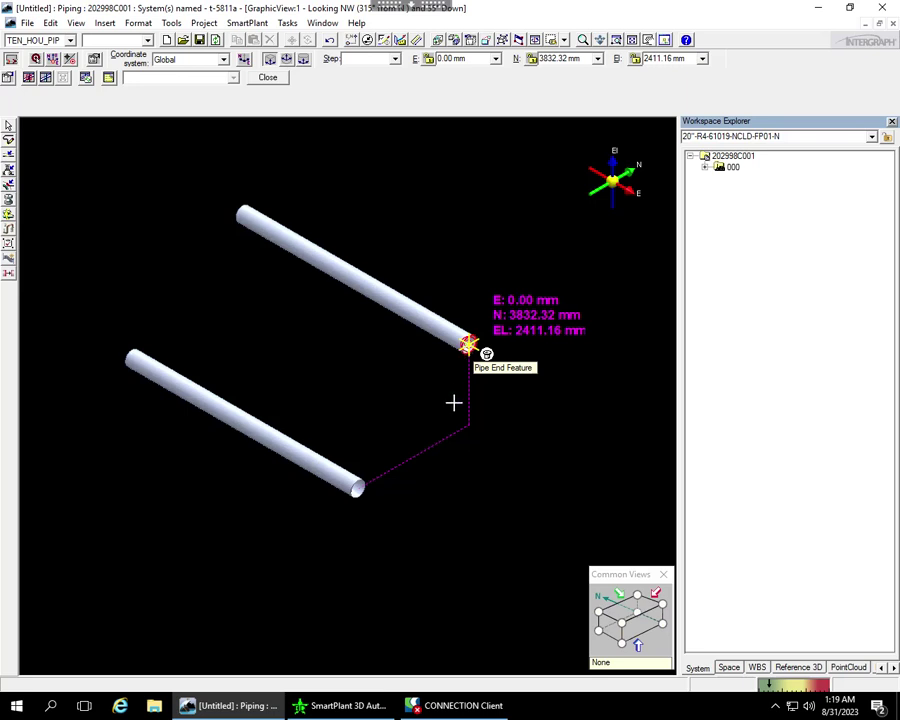
pyautogui.press('Escape')
pyautogui.hotkey('ctrl', 'm')
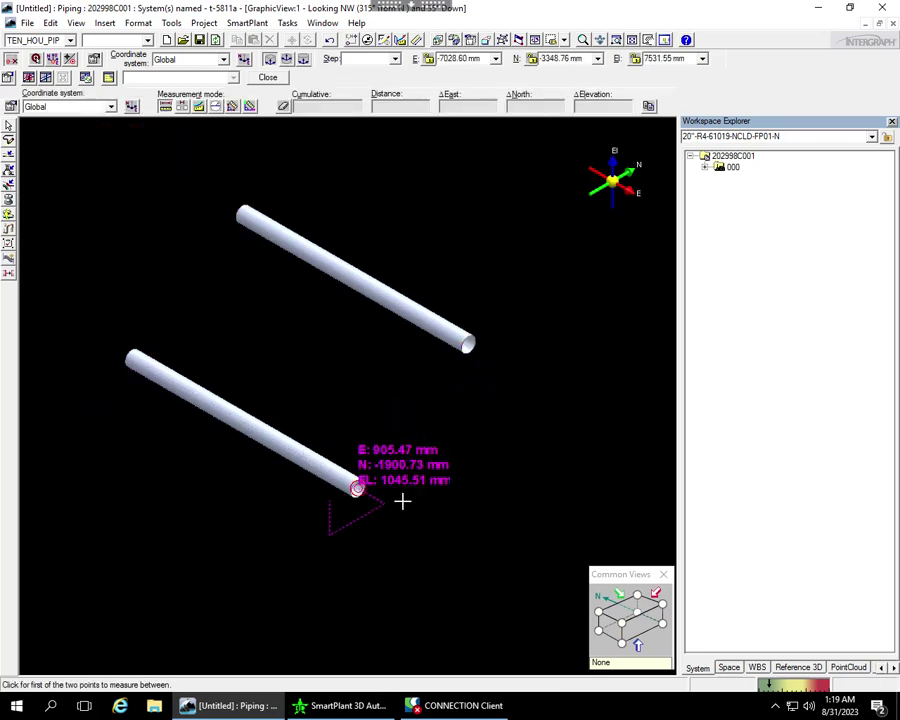
pyautogui.scroll(2, 402, 501)
pyautogui.press('Escape')
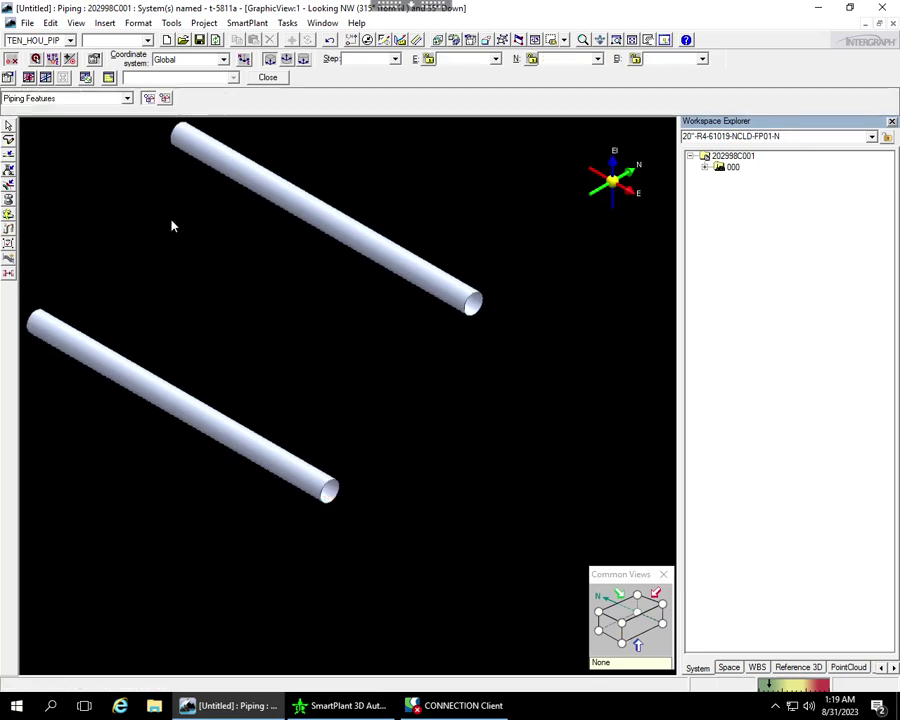
# Route a 90 Degree Direction Change elbow from the lower pipe's open end toward the upper pipe.
pyautogui.click(8, 171)
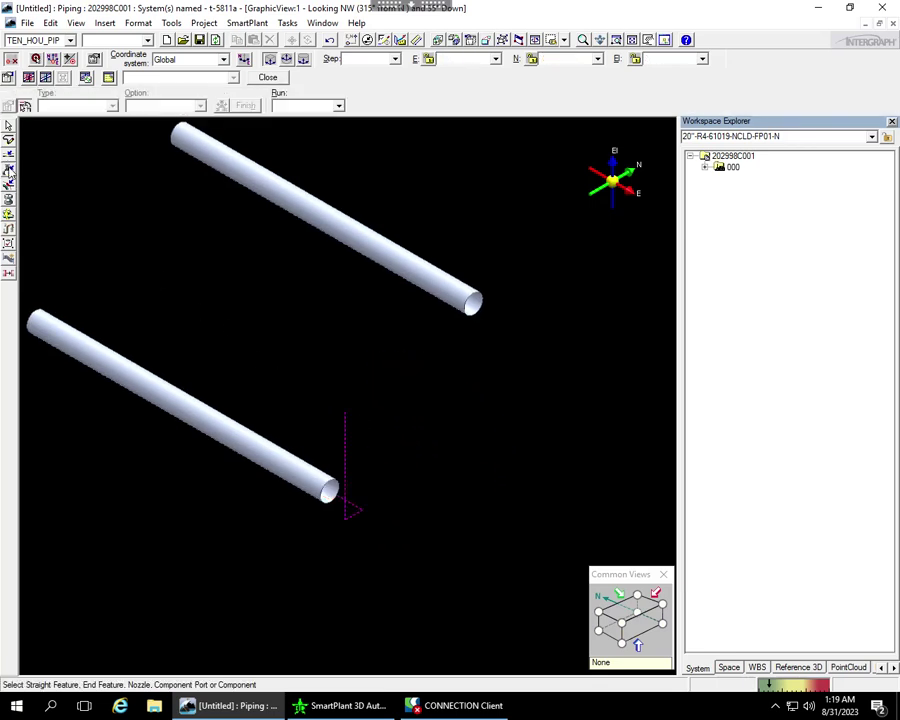
pyautogui.click(346, 483)
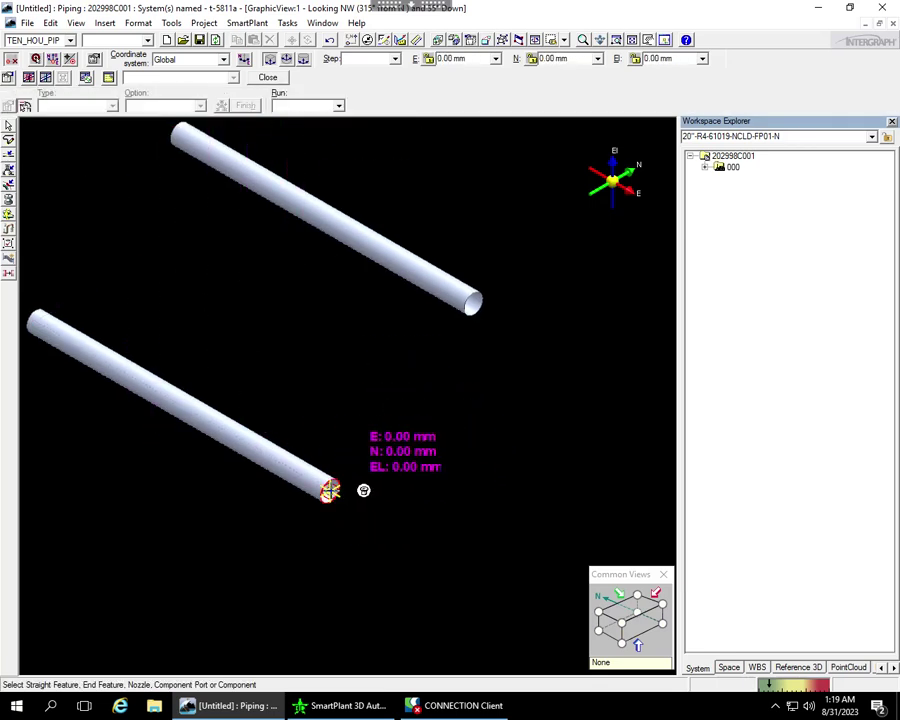
pyautogui.scroll(-3, 72, 135)
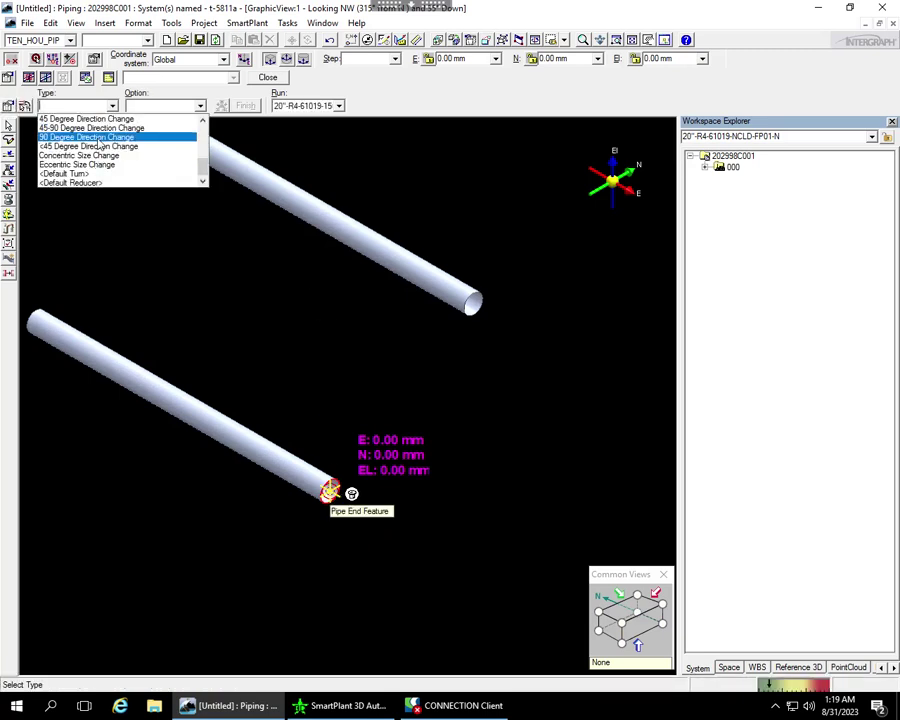
pyautogui.click(98, 139)
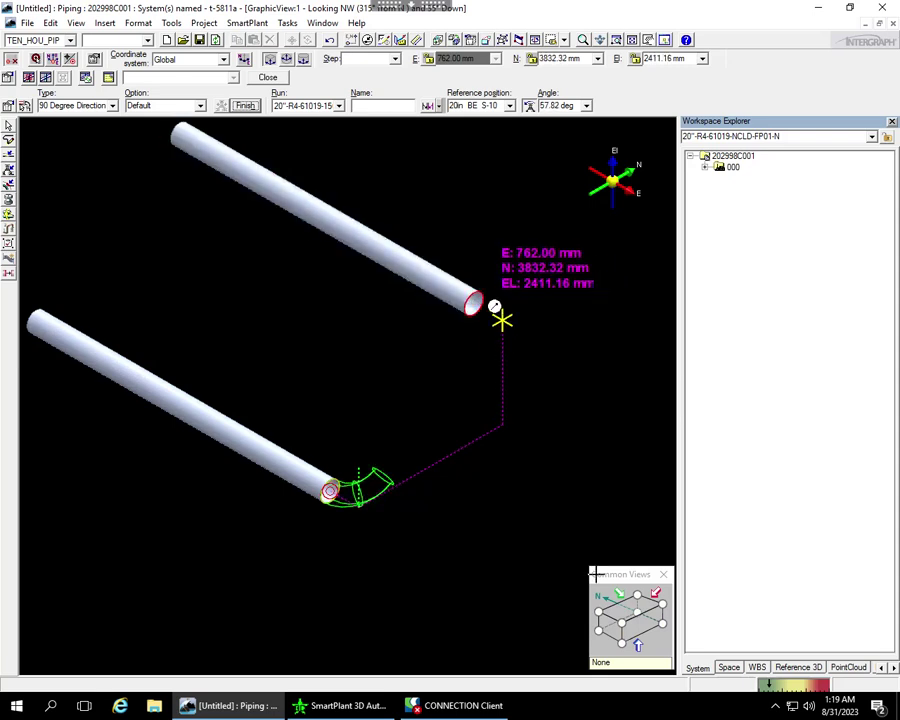
pyautogui.click(628, 603)
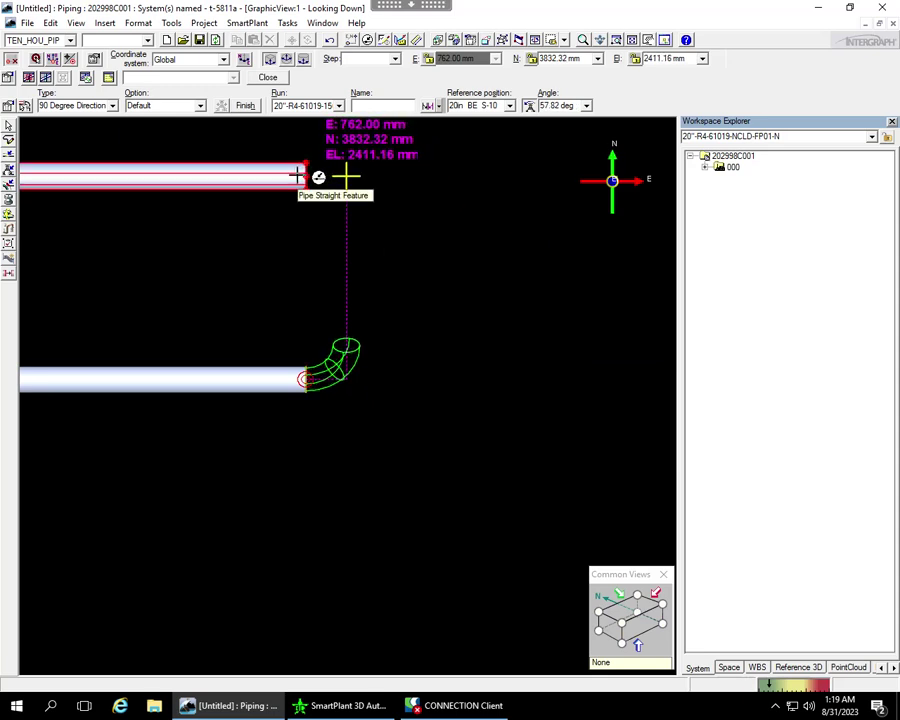
pyautogui.click(311, 210)
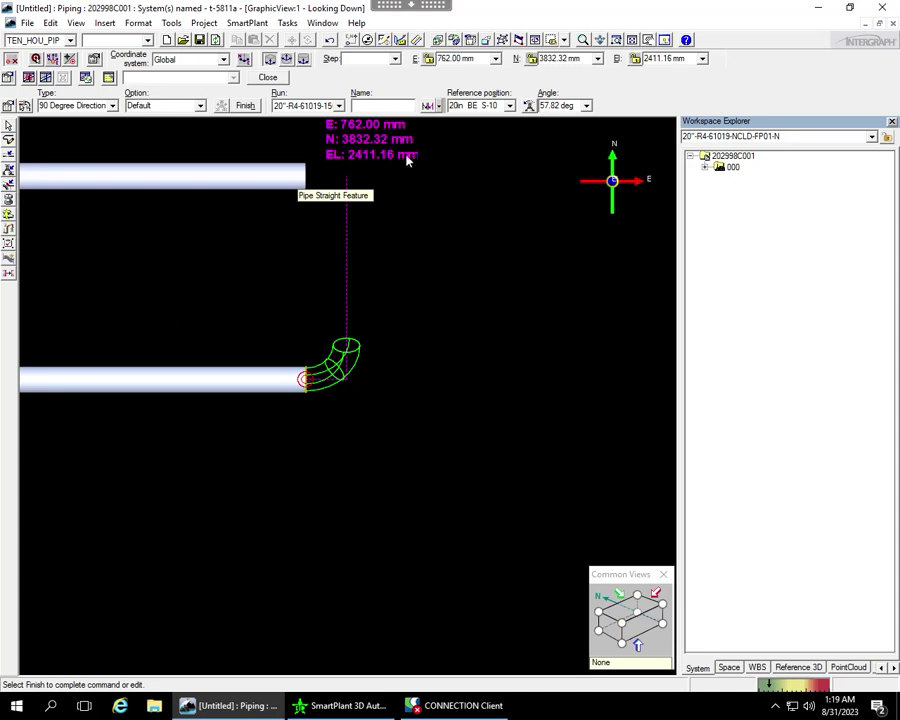
pyautogui.click(245, 106)
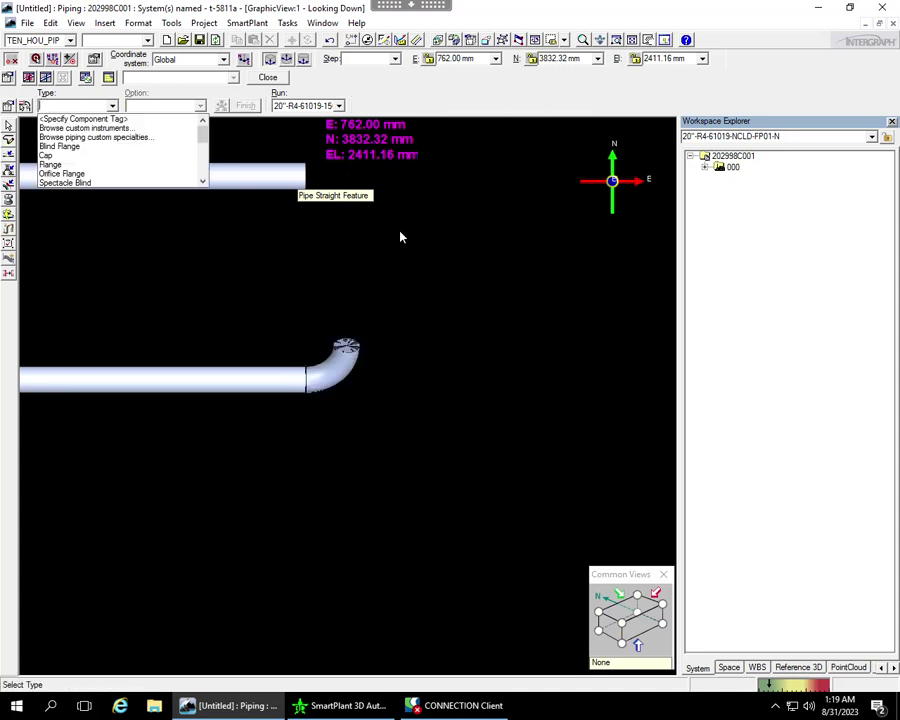
# Route a 90 Degree Direction Change elbow from the upper pipe's open end toward the lower leg.
pyautogui.press('Escape')
pyautogui.press('Escape')
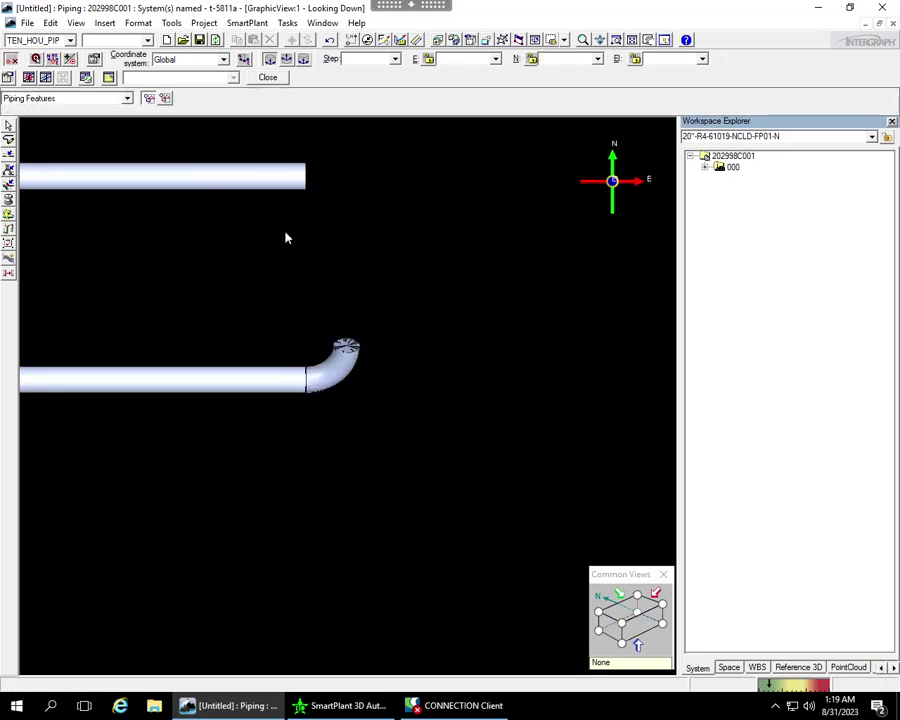
pyautogui.click(8, 140)
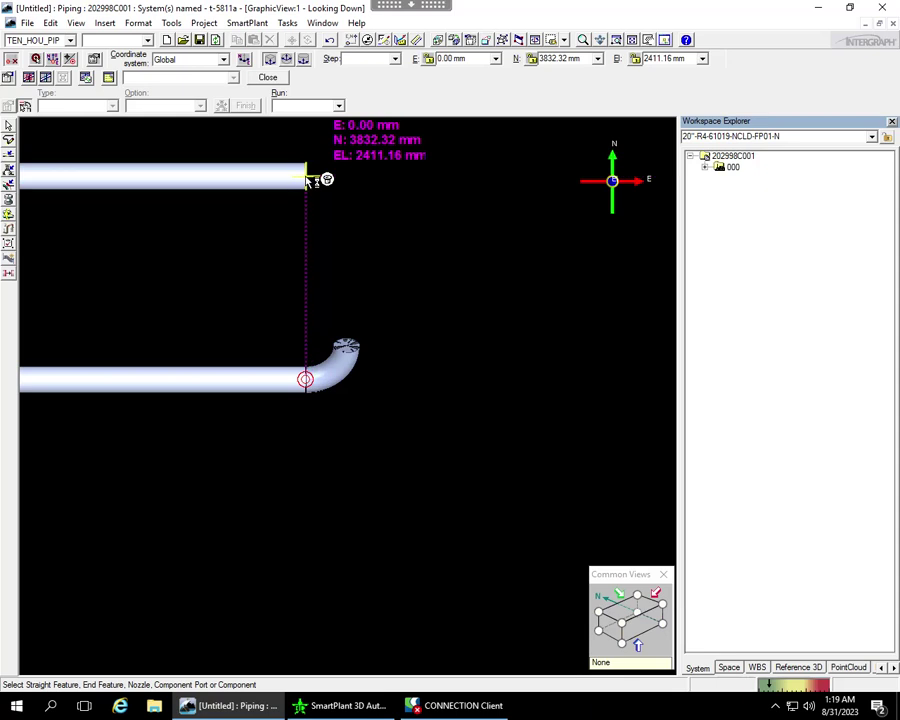
pyautogui.click(306, 180)
pyautogui.scroll(-3, 100, 140)
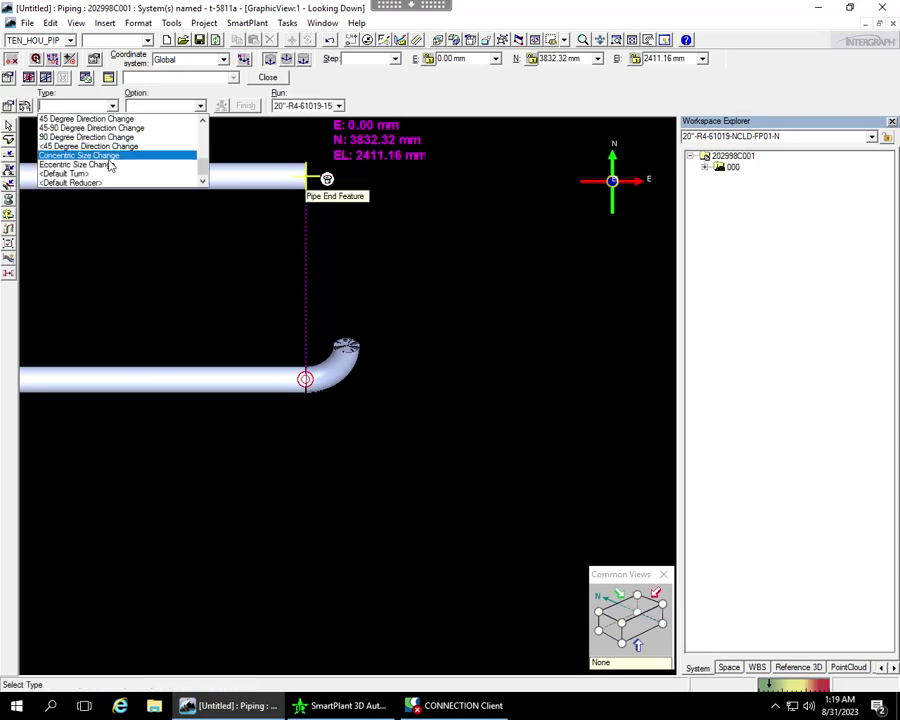
pyautogui.scroll(2, 110, 160)
pyautogui.scroll(2, 110, 150)
pyautogui.click(100, 137)
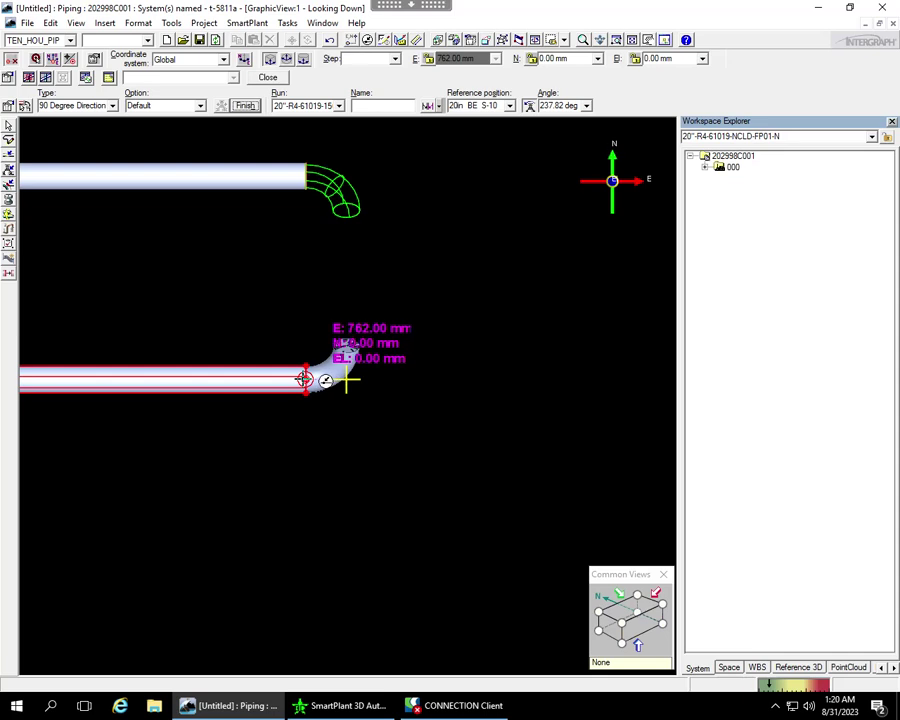
pyautogui.click(345, 379)
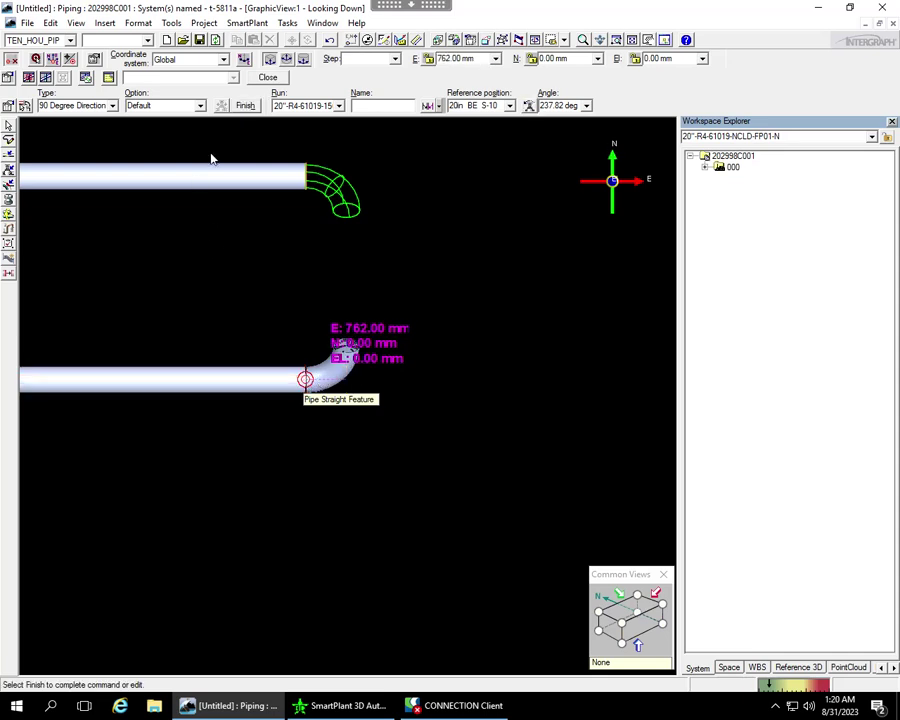
pyautogui.rightClick(277, 207)
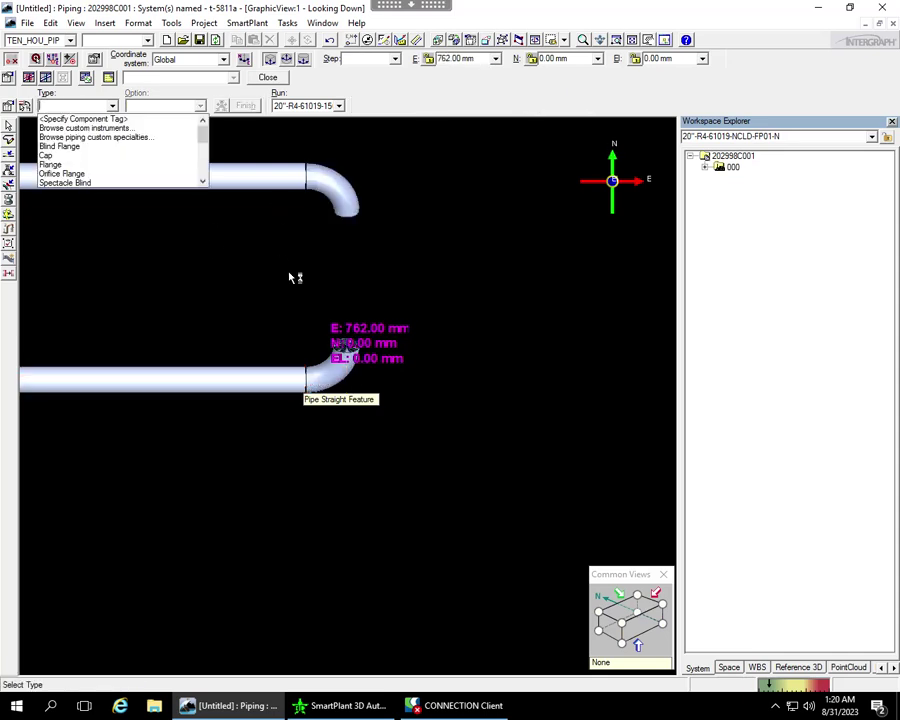
pyautogui.click(656, 600)
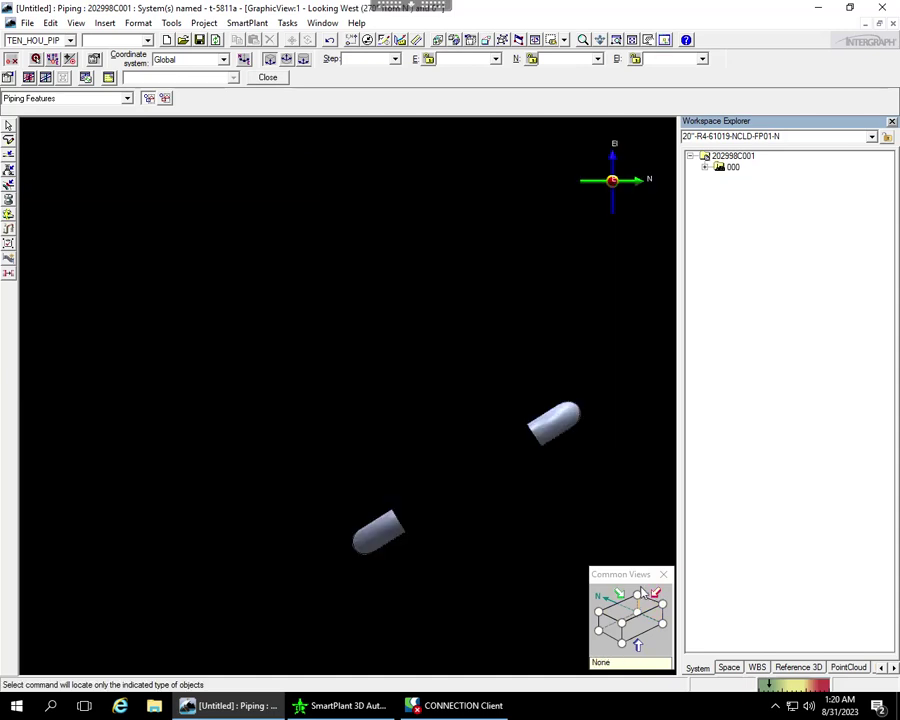
# Route a straight pipe between the two elbow ends, then review the U-shaped run isometrically.
pyautogui.moveTo(484, 553)
pyautogui.mouseDown(button='middle')
pyautogui.moveTo(346, 418)
pyautogui.moveTo(302, 404)
pyautogui.mouseUp(button='middle')
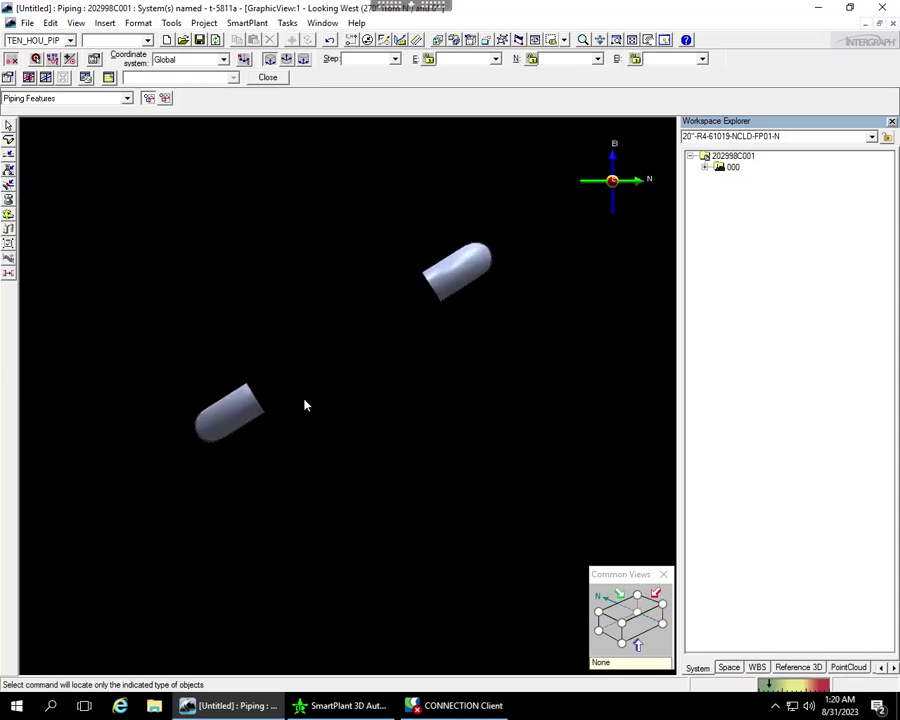
pyautogui.scroll(3, 300, 412)
pyautogui.scroll(-2, 290, 430)
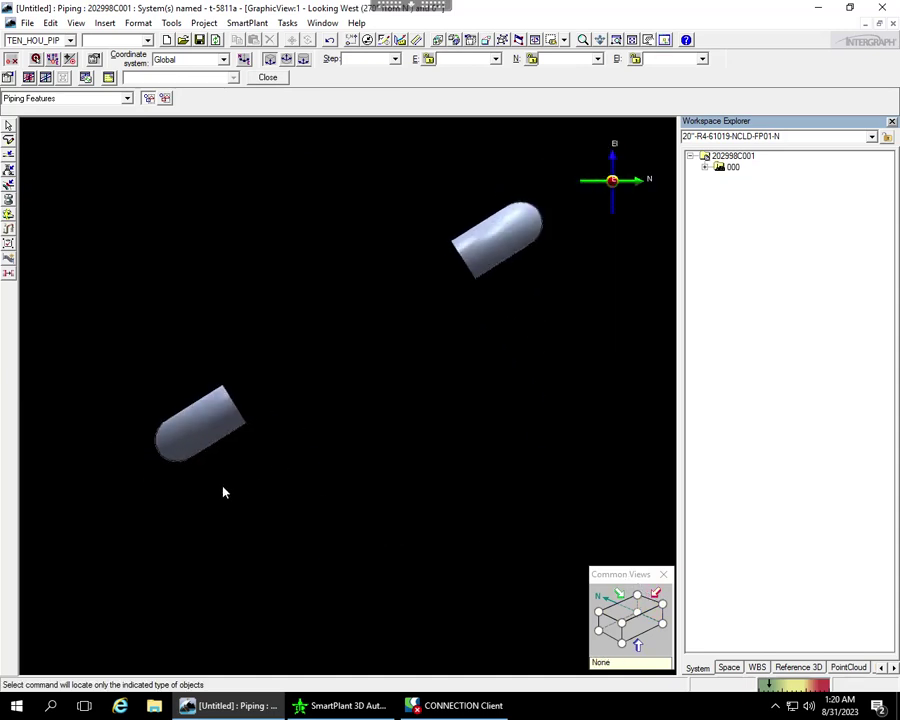
pyautogui.moveTo(222, 486)
pyautogui.mouseDown()
pyautogui.moveTo(453, 201)
pyautogui.moveTo(496, 196)
pyautogui.mouseUp()
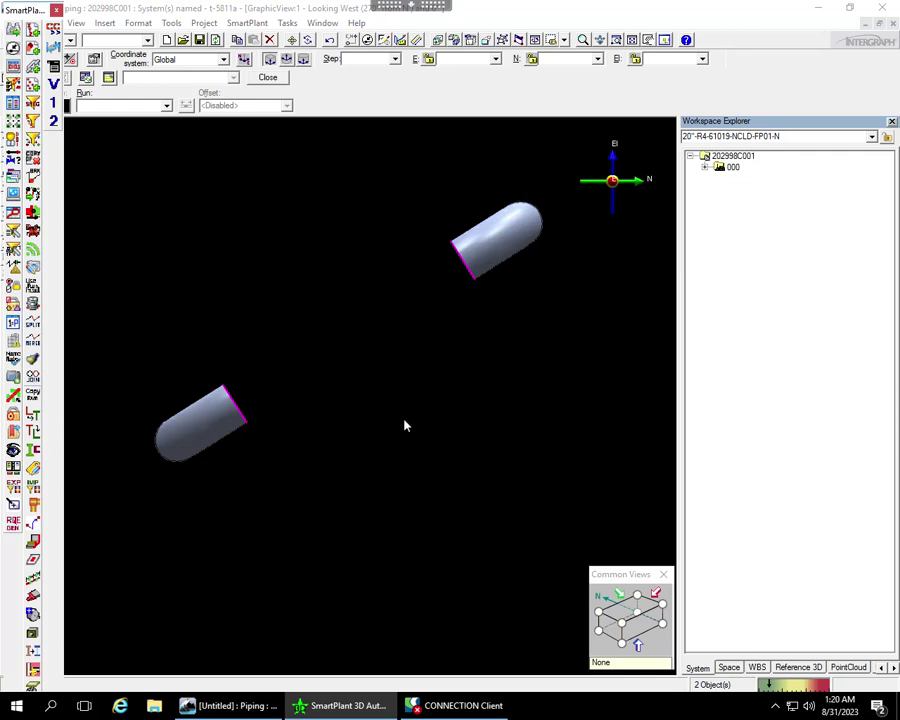
pyautogui.click(617, 620)
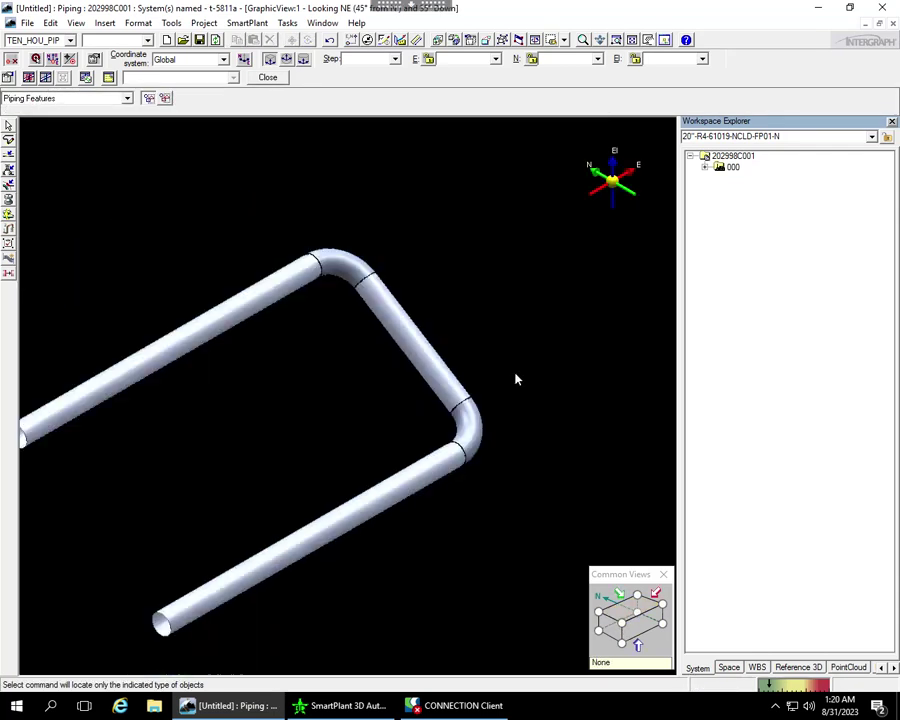
pyautogui.click(662, 605)
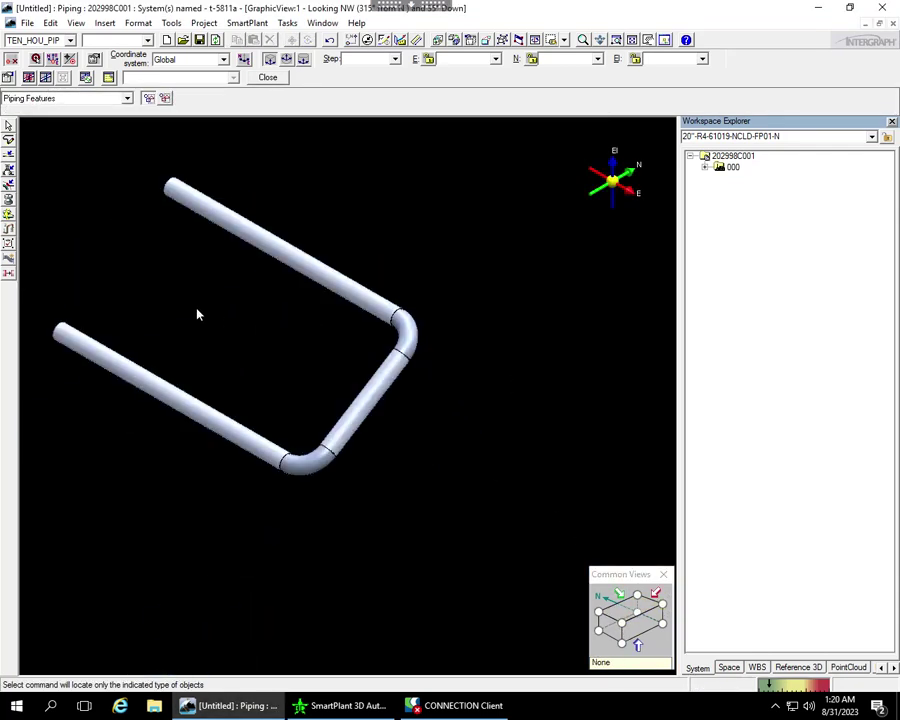
pyautogui.scroll(2, 197, 313)
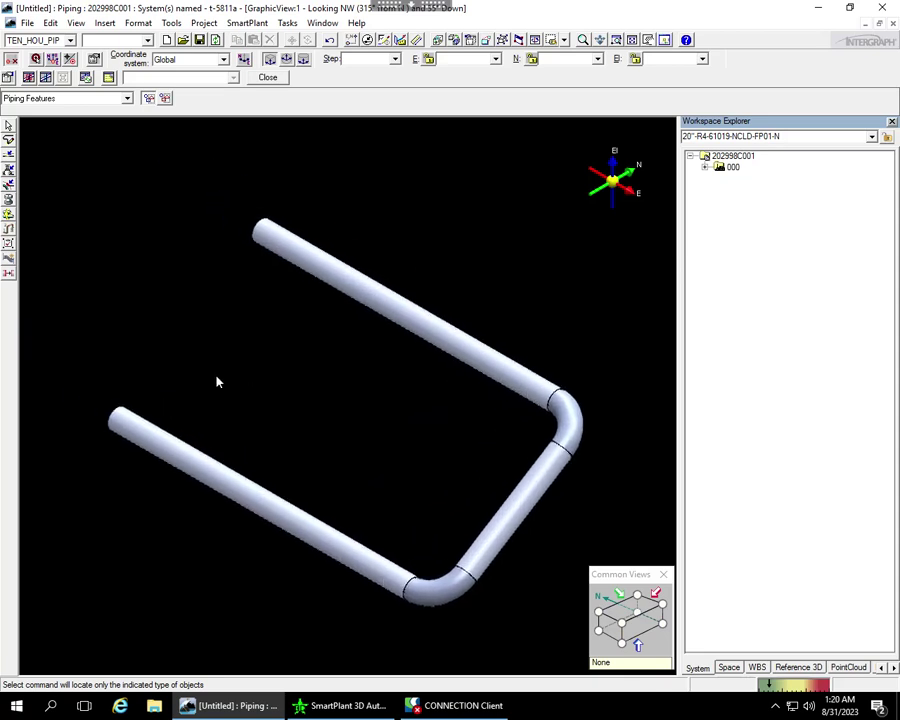
# Insert a tee on the lower leg with its branch pointing toward the upper leg.
pyautogui.click(8, 170)
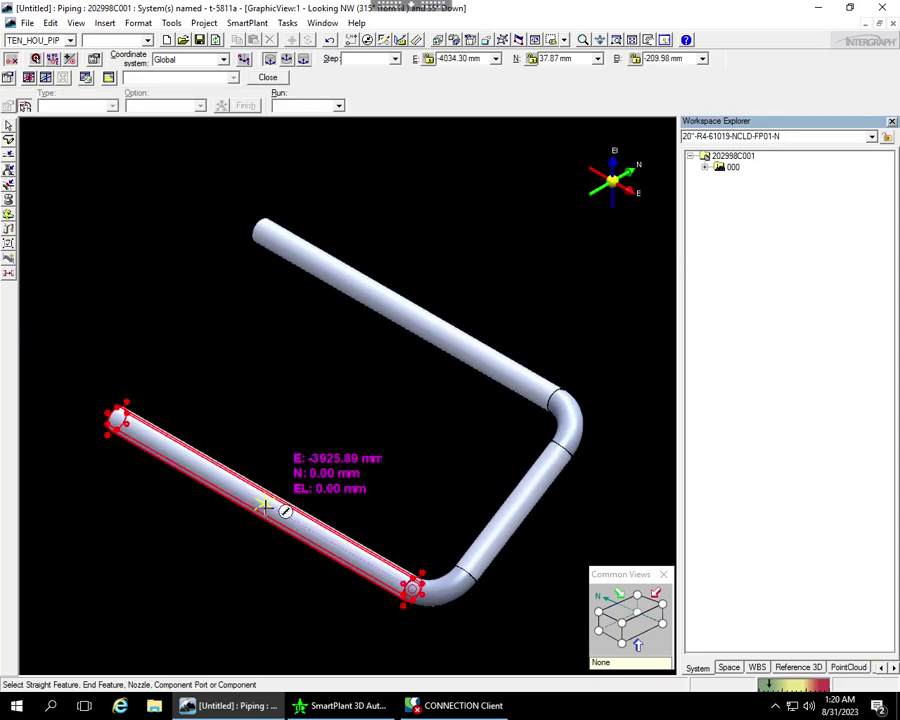
pyautogui.click(264, 502)
pyautogui.click(112, 105)
pyautogui.scroll(-3, 112, 150)
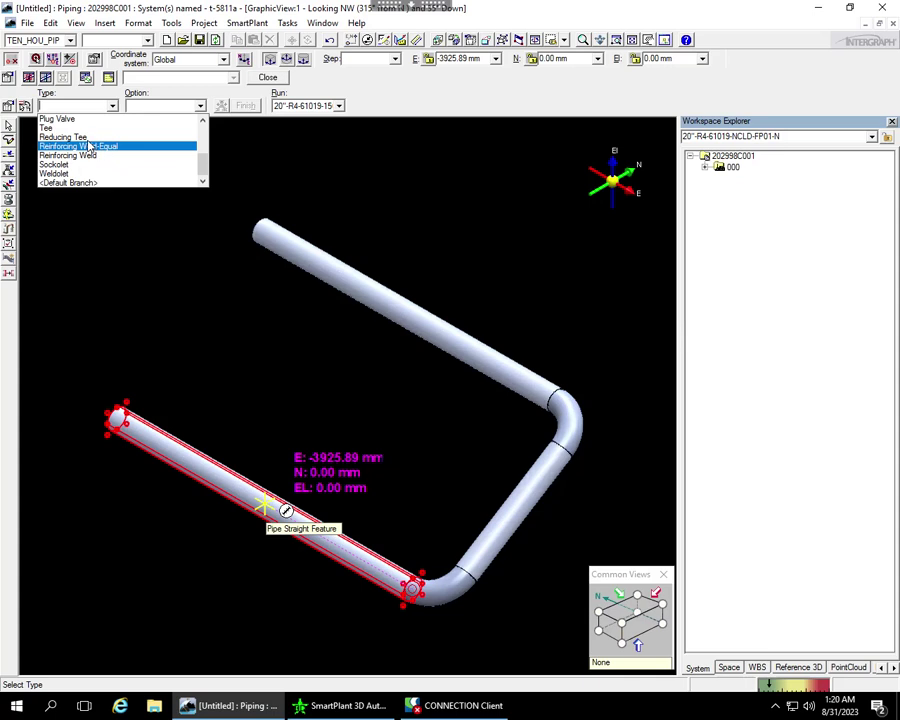
pyautogui.click(70, 127)
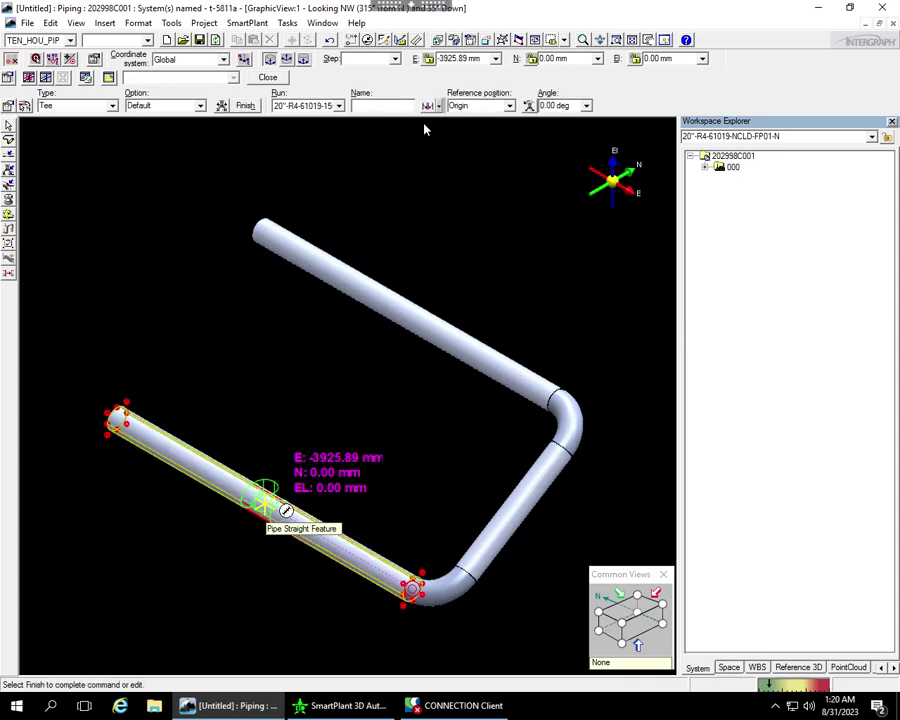
pyautogui.click(529, 107)
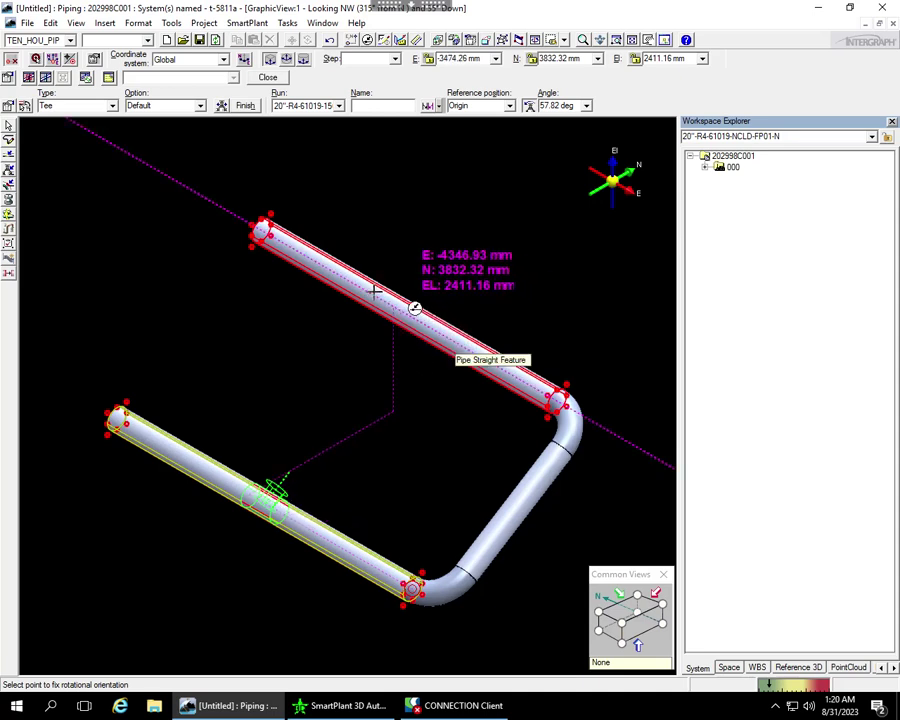
pyautogui.click(430, 319)
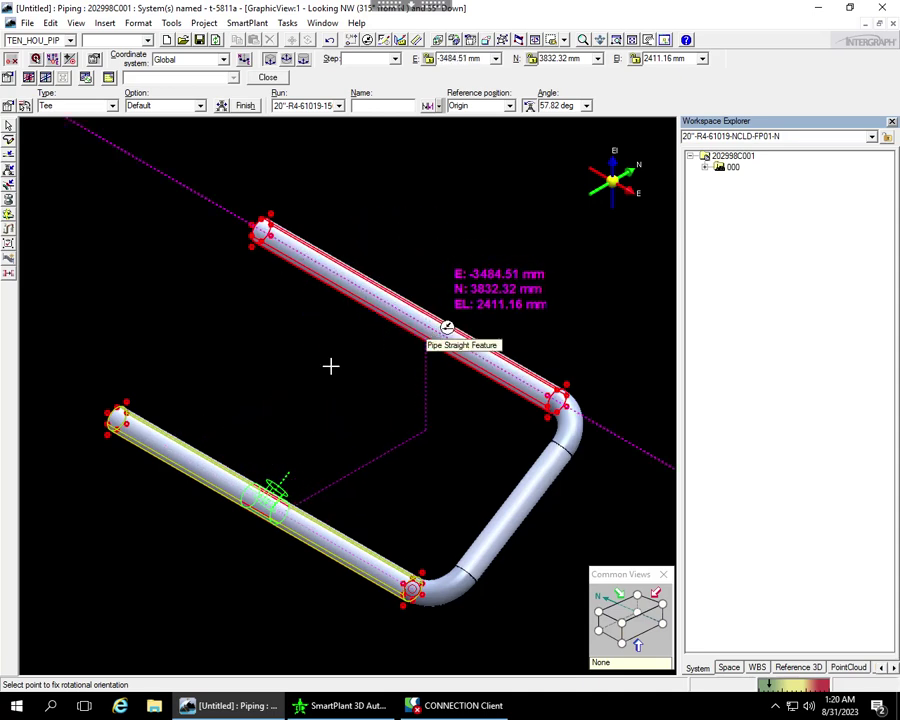
pyautogui.click(249, 106)
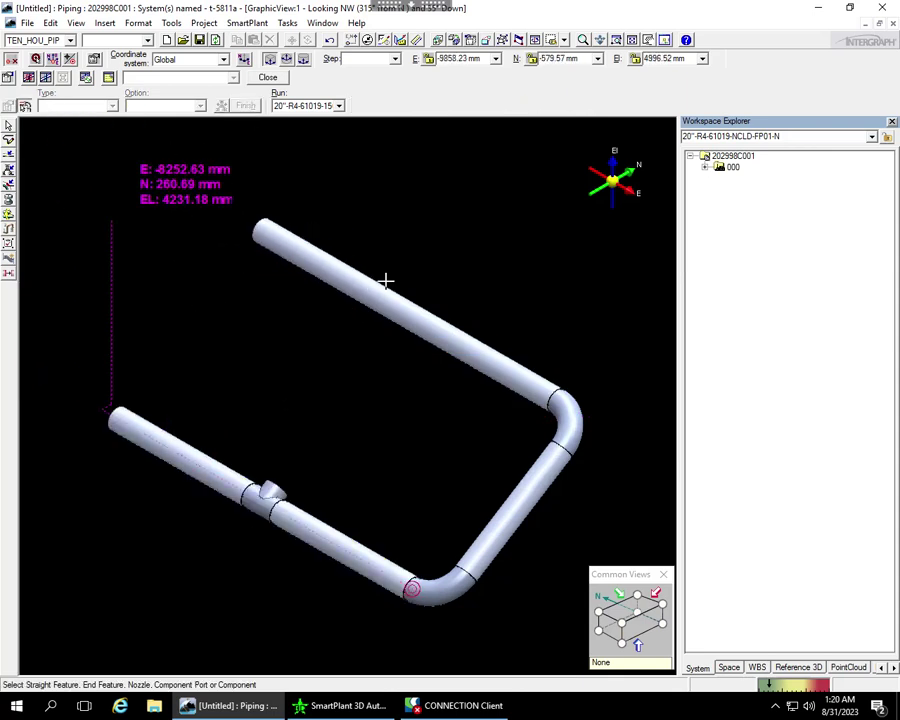
# Insert a matching tee on the upper leg with its branch pointing toward the lower leg.
pyautogui.click(412, 306)
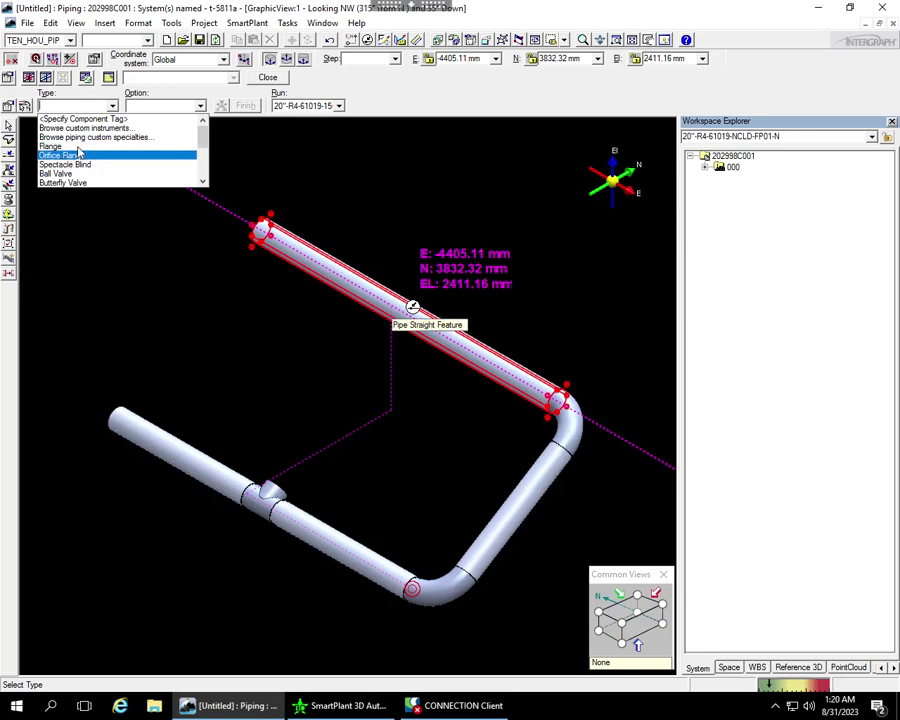
pyautogui.scroll(-1, 80, 153)
pyautogui.scroll(-1, 80, 153)
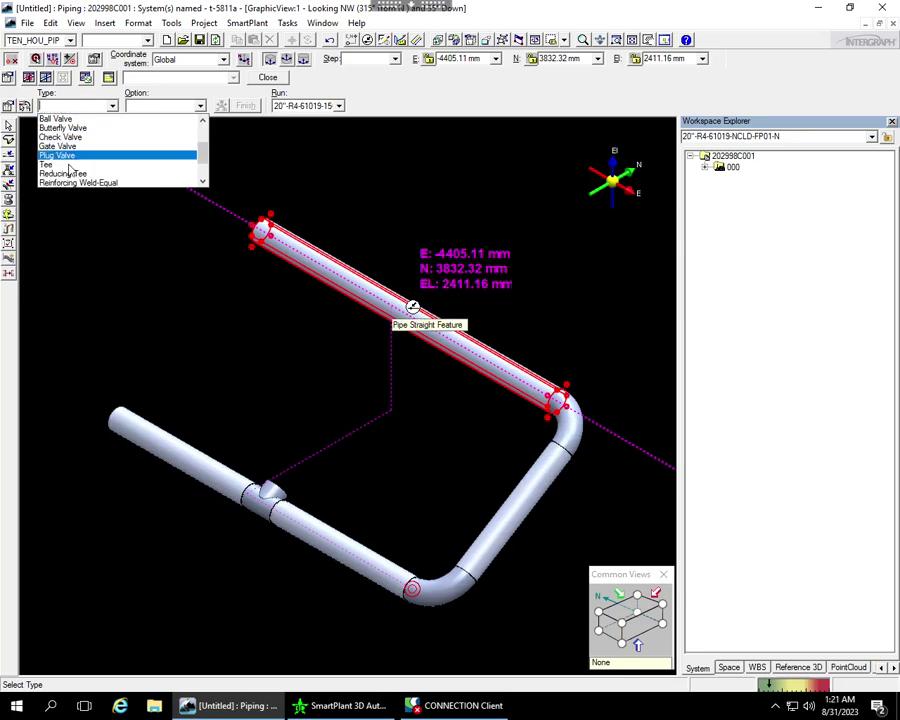
pyautogui.click(70, 164)
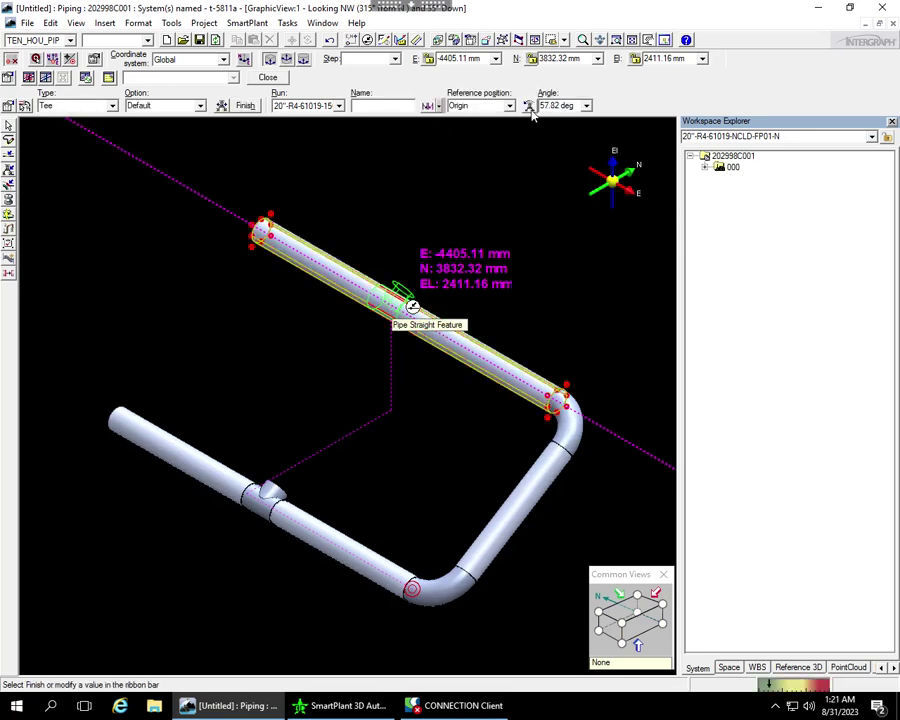
pyautogui.click(529, 108)
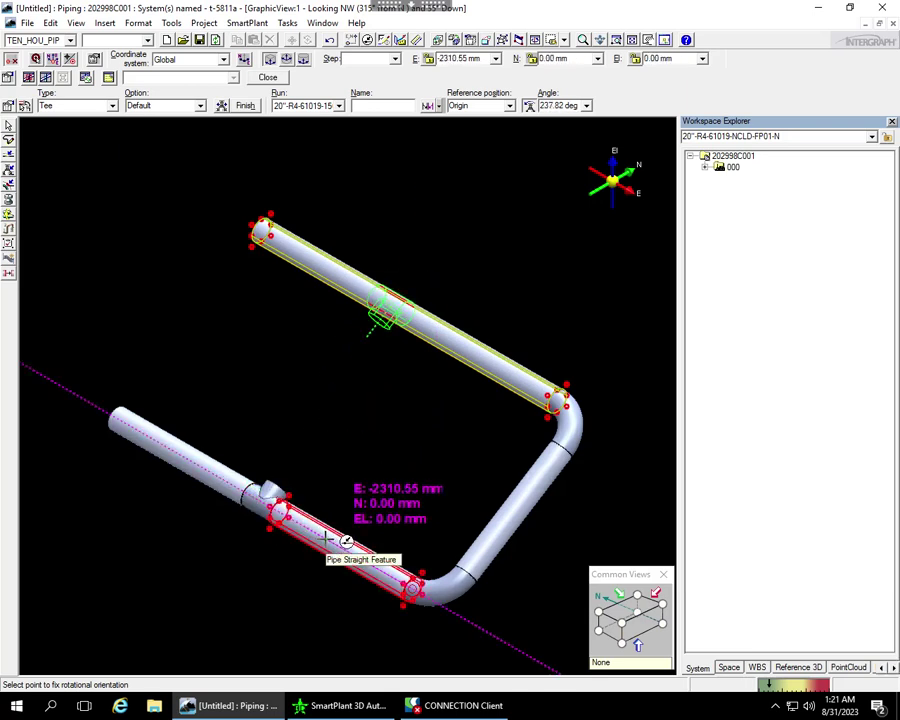
pyautogui.click(213, 227)
pyautogui.click(245, 105)
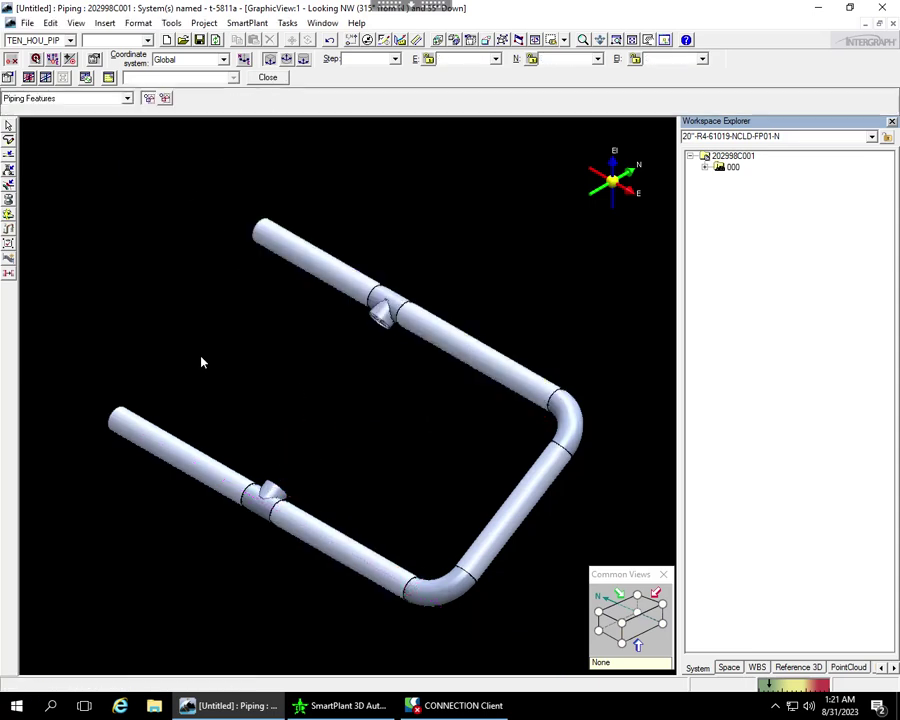
# Route a short branch pipe out of the lower tee's outlet.
pyautogui.click(9, 142)
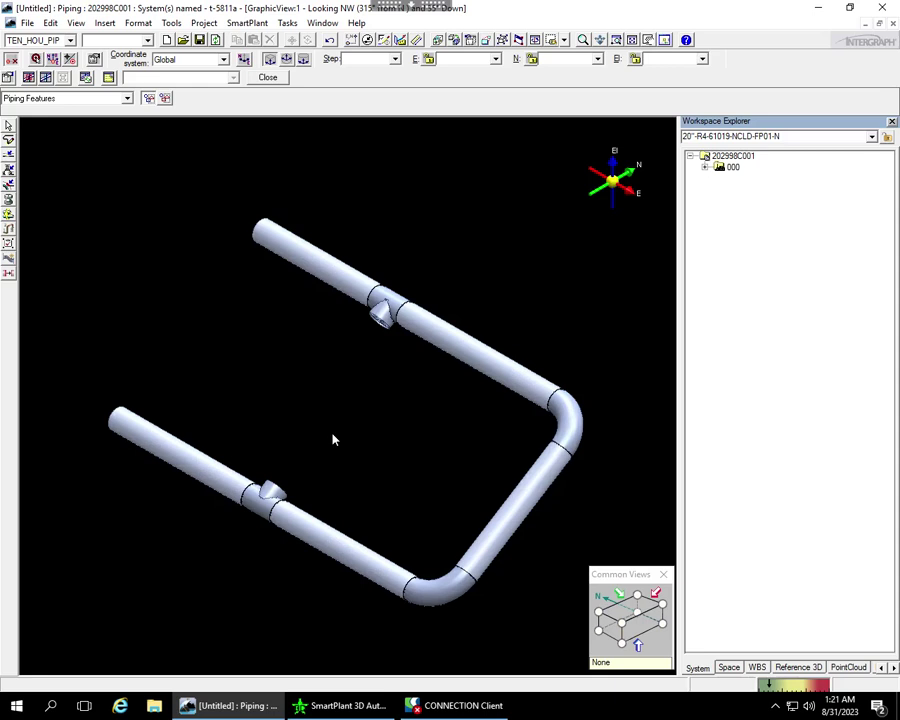
pyautogui.click(278, 492)
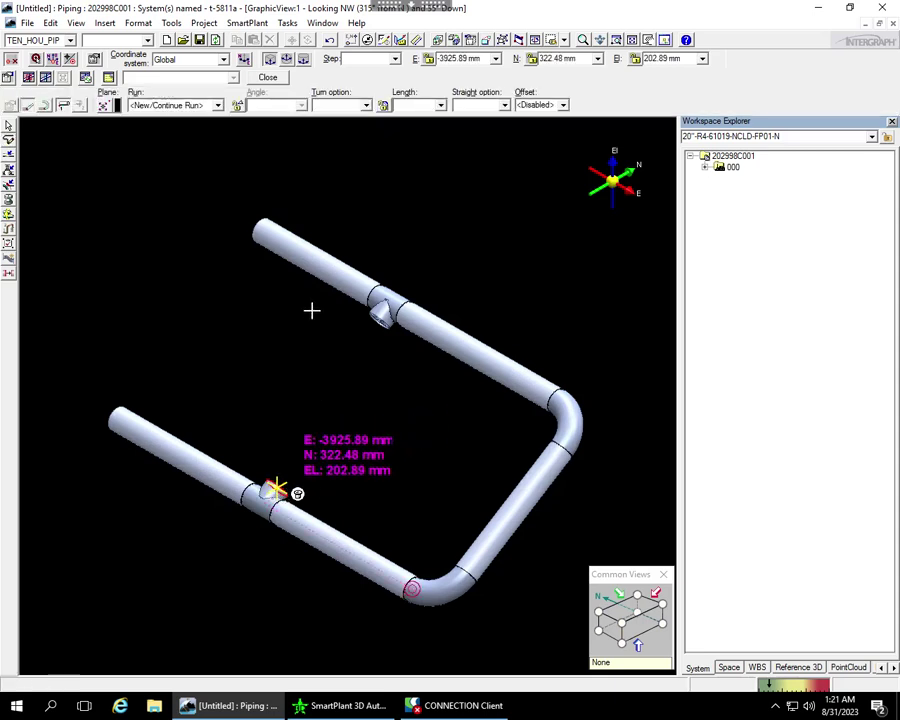
pyautogui.press('Return')
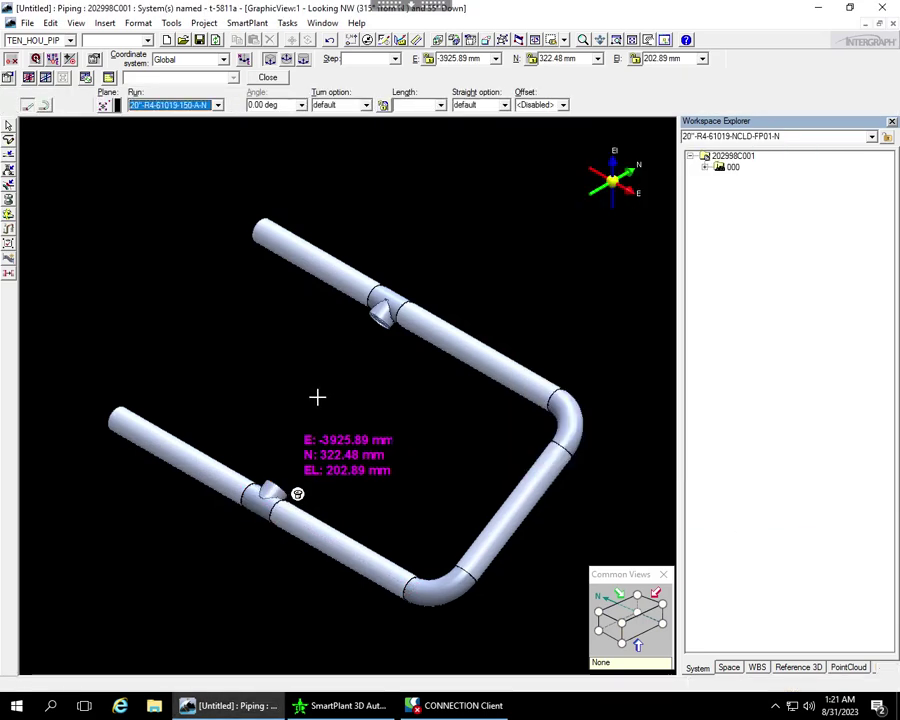
pyautogui.click(327, 410)
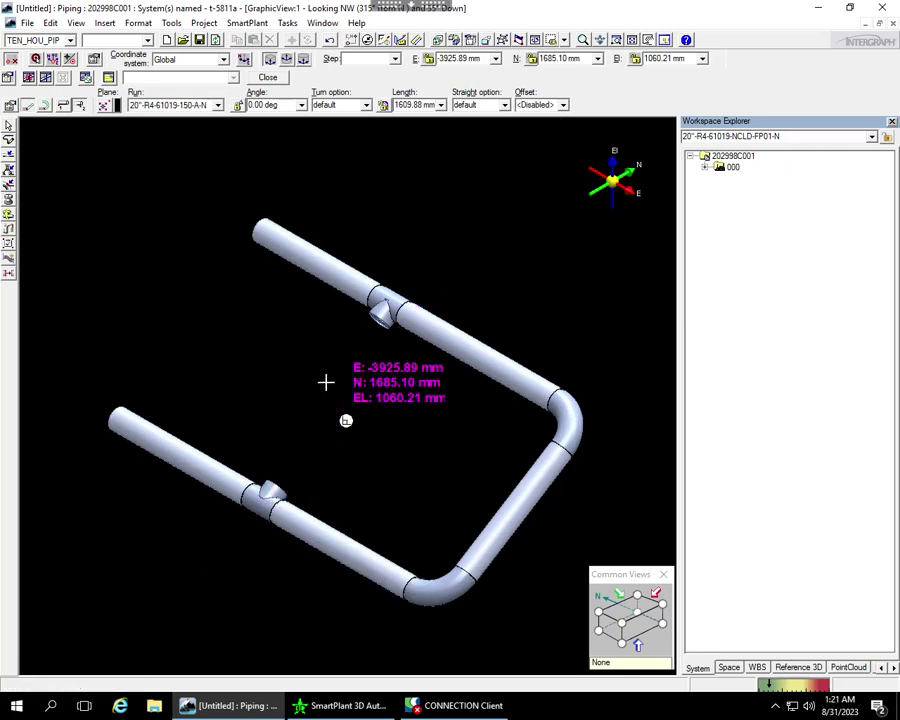
pyautogui.press('Escape')
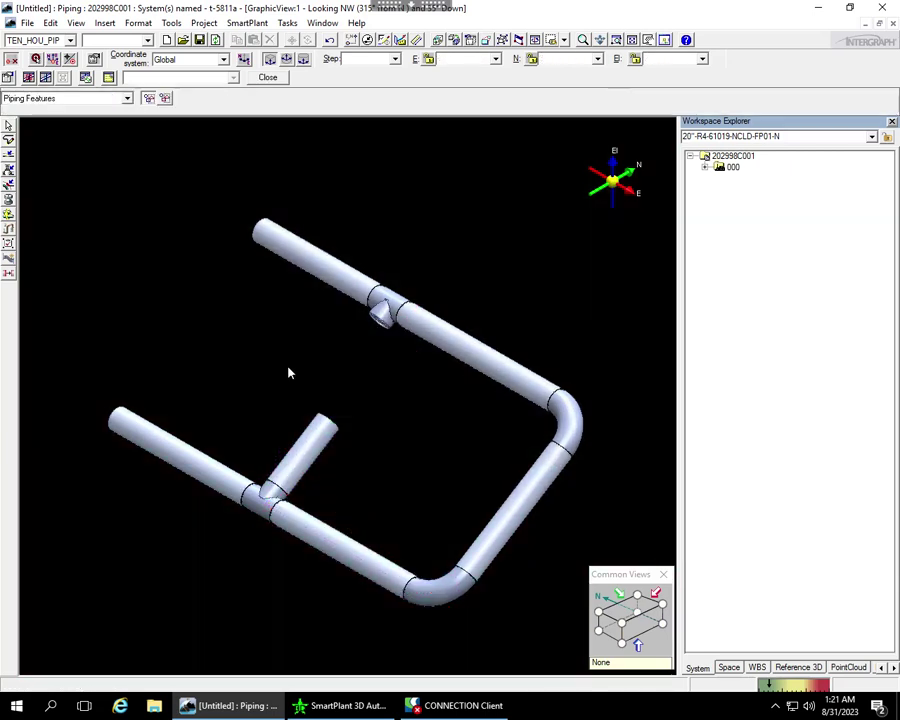
pyautogui.click(35, 59)
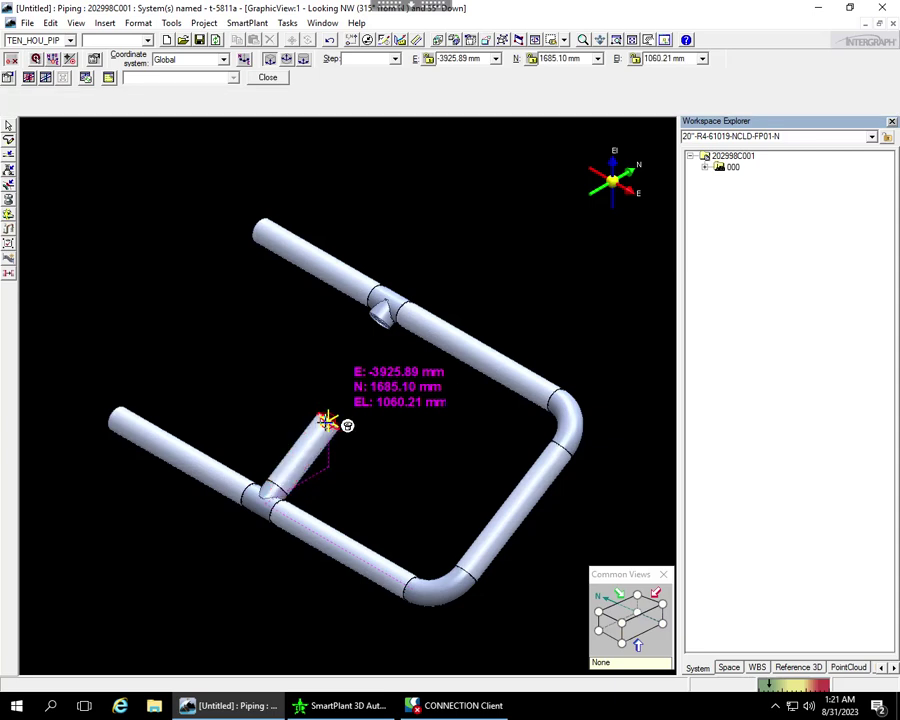
pyautogui.click(14, 124)
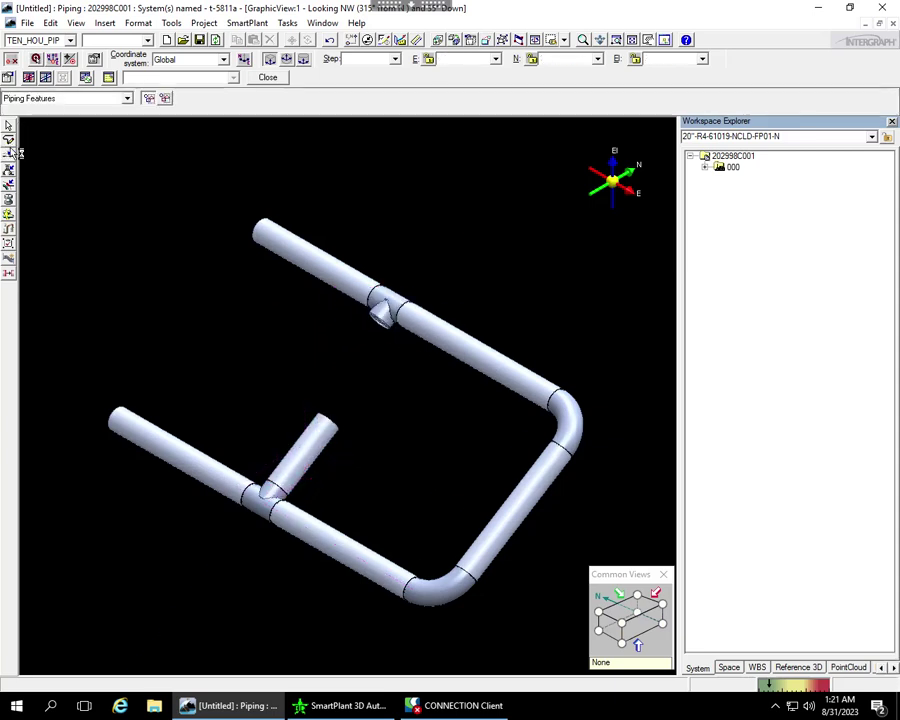
# Route a short branch pipe out of the upper tee toward the lower branch.
pyautogui.click(12, 152)
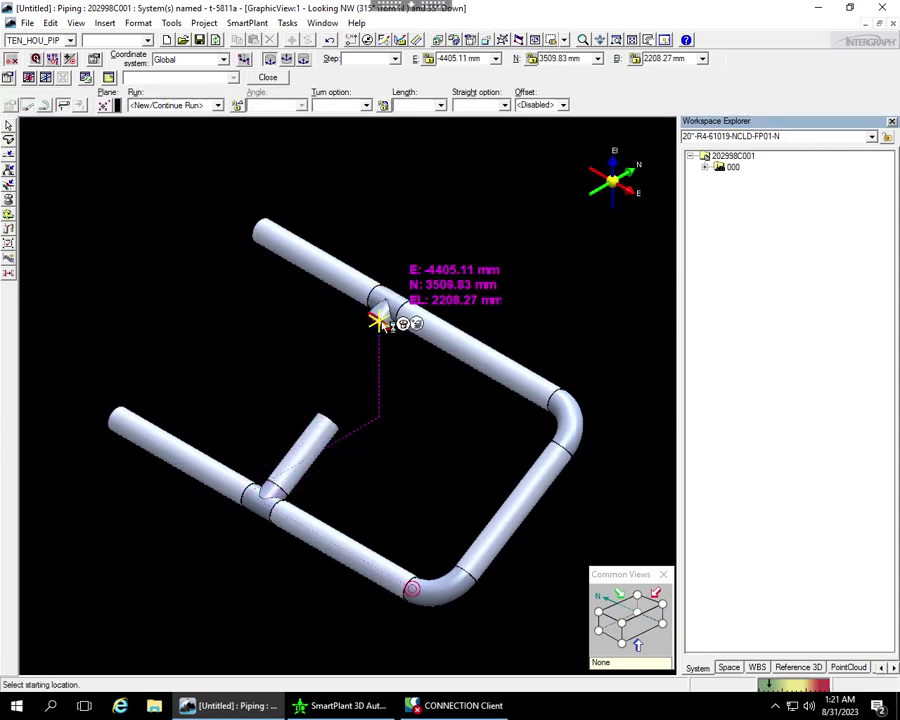
pyautogui.click(379, 320)
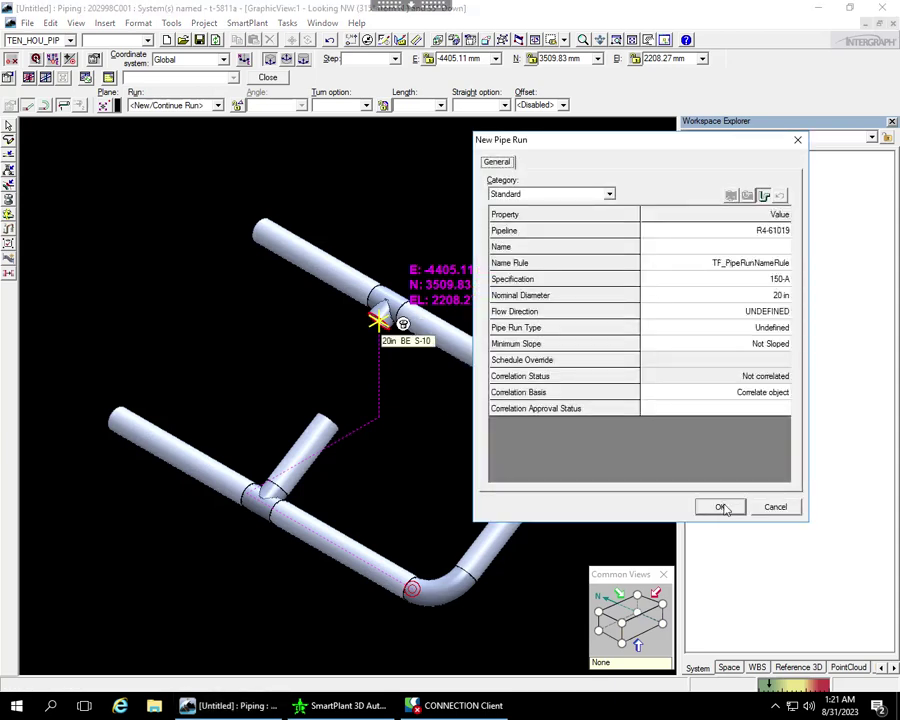
pyautogui.press('Return')
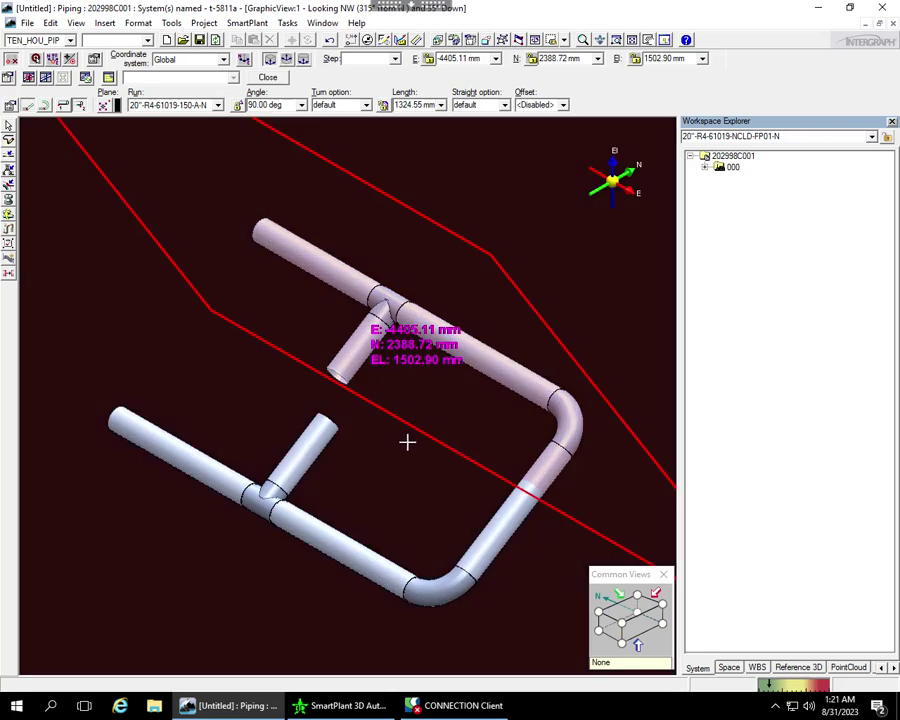
pyautogui.click(340, 376)
pyautogui.press('Escape')
pyautogui.click(619, 621)
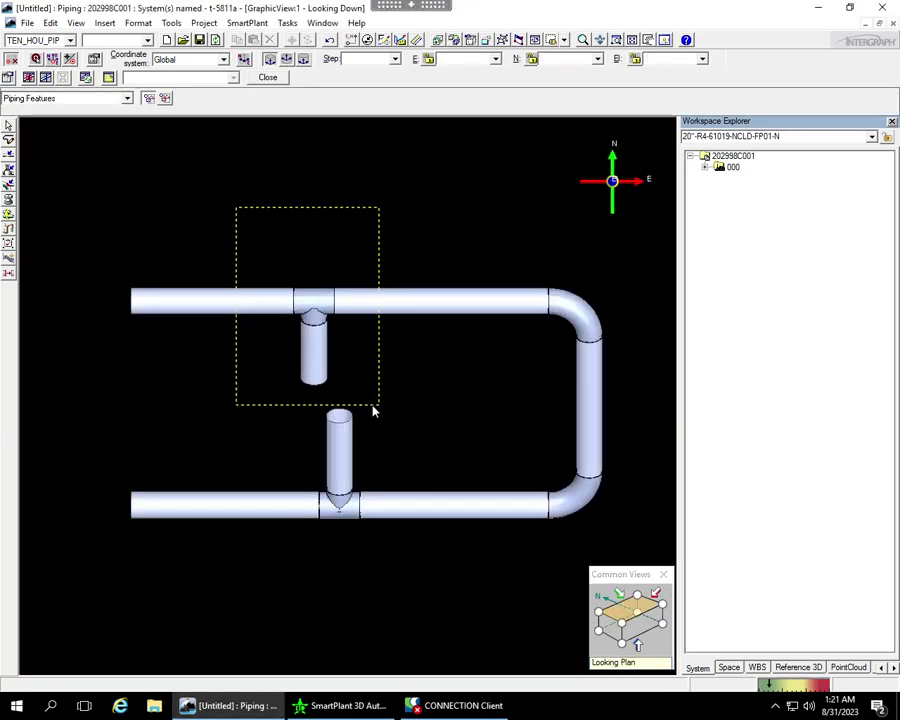
# Move the upper tee and its branch so the branch lines up over the lower stub.
pyautogui.moveTo(355, 375); pyautogui.dragTo(372, 405)
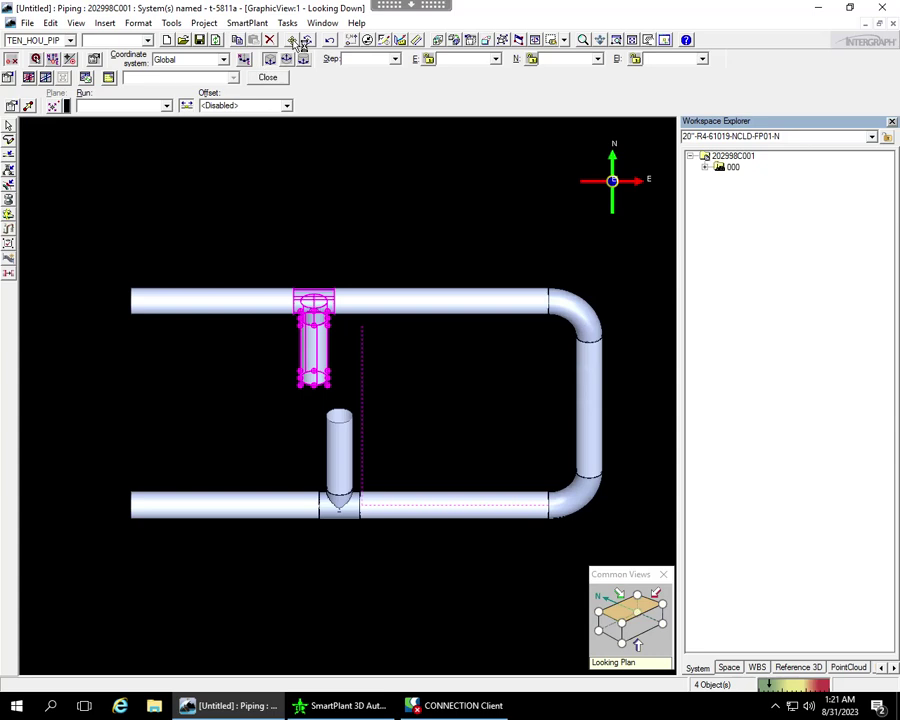
pyautogui.click(291, 40)
pyautogui.click(313, 378)
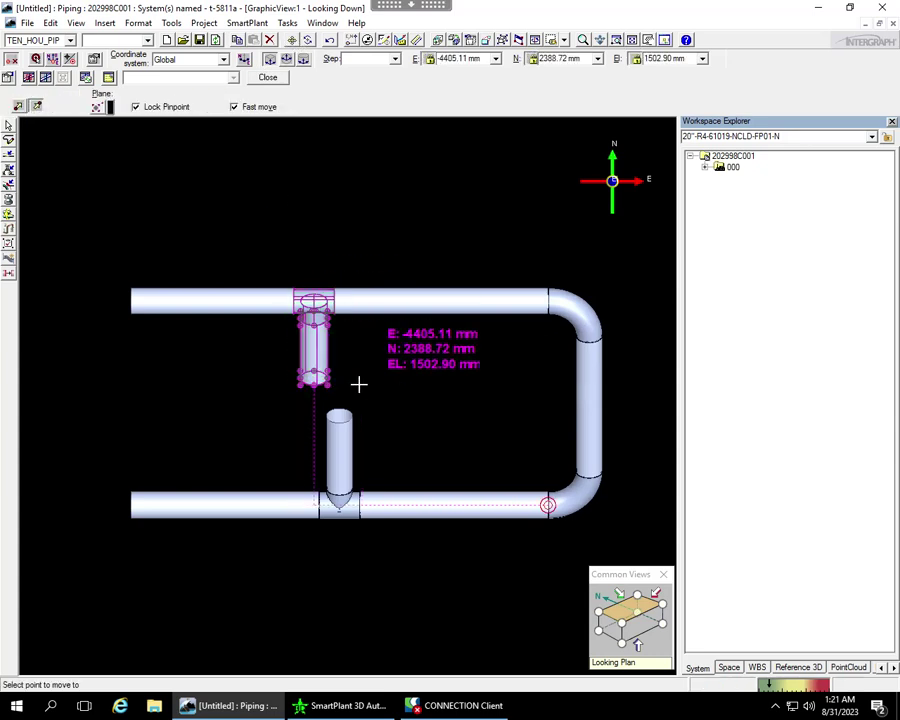
pyautogui.click(338, 413)
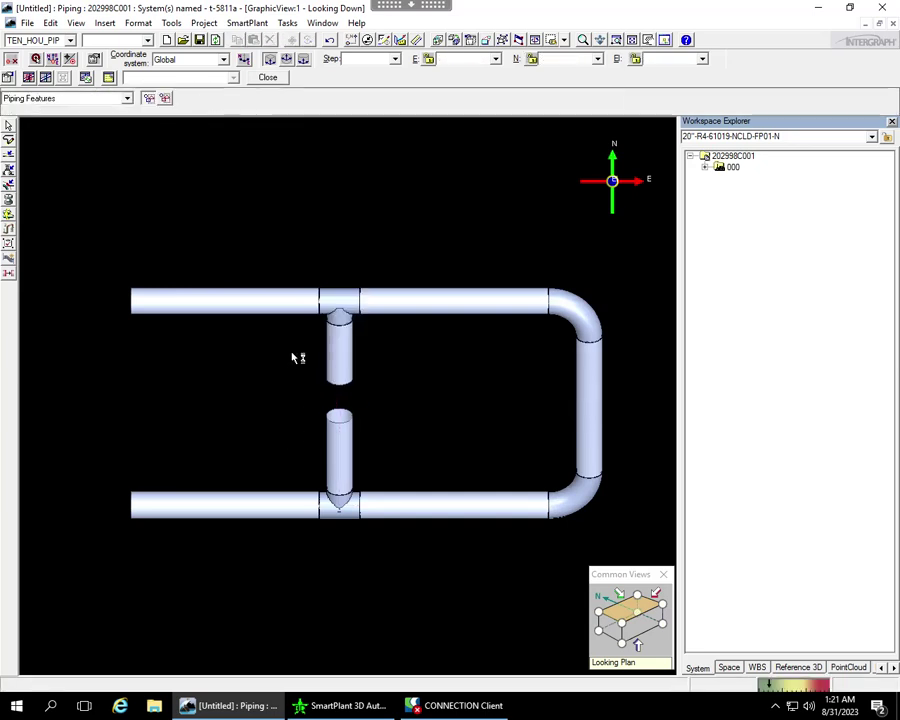
# Join the two facing branch stubs into one continuous pipe.
pyautogui.moveTo(291, 351); pyautogui.dragTo(397, 444)
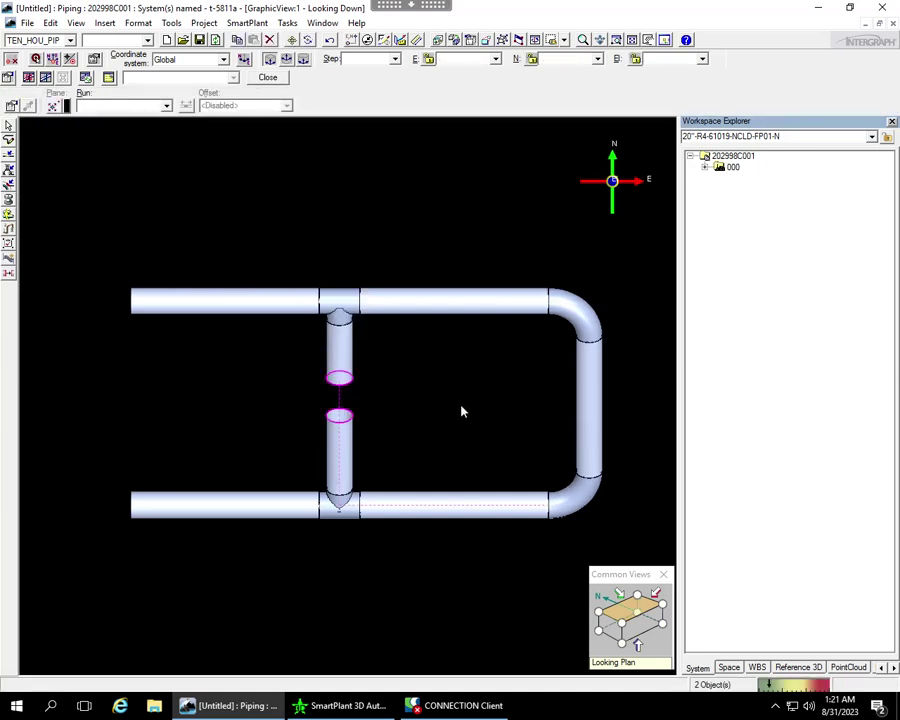
pyautogui.click(33, 378)
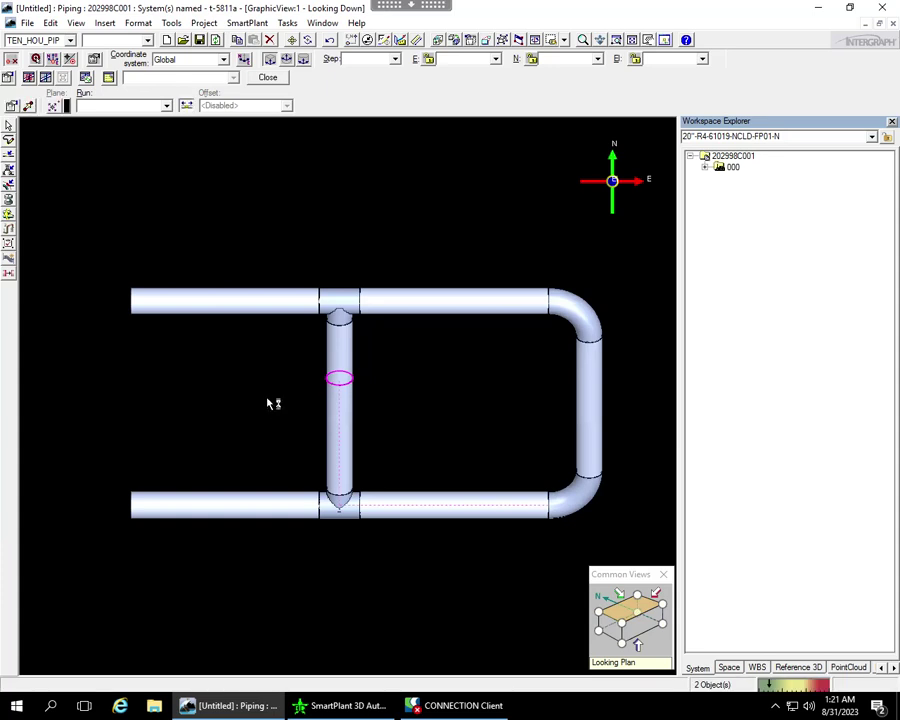
pyautogui.click(268, 403)
# Set the Locate Filter to Connections and fence-select all eleven connections.
pyautogui.scroll(-1, 394, 418)
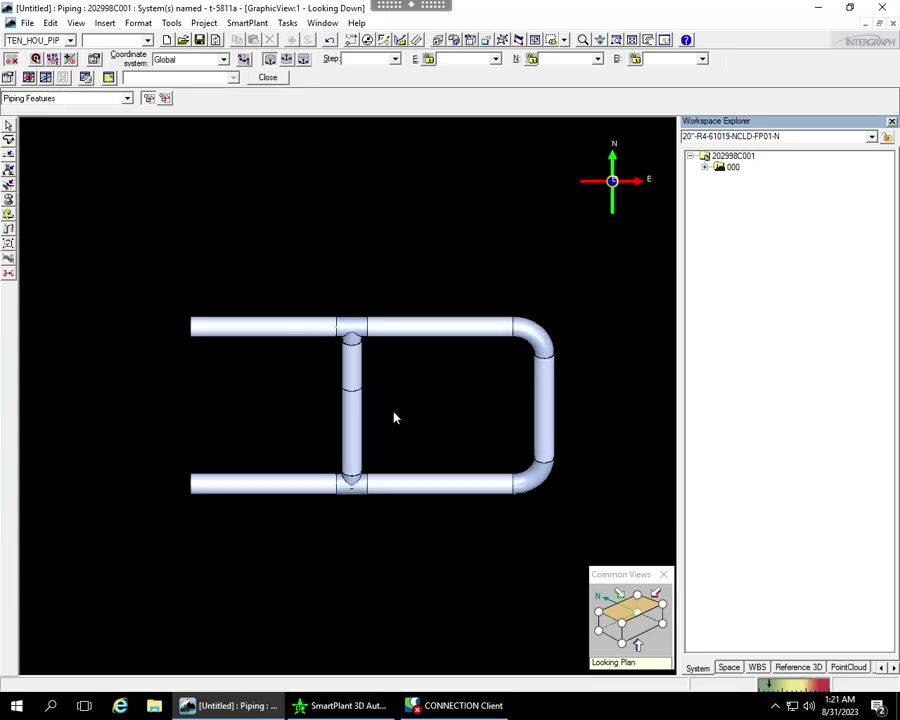
pyautogui.scroll(1, 394, 418)
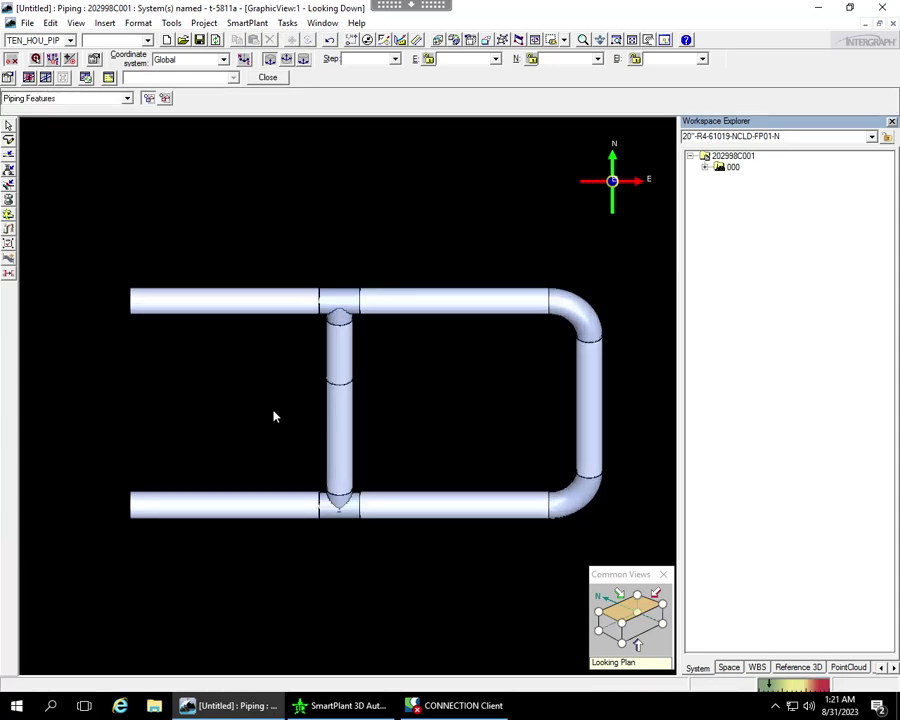
pyautogui.click(31, 96)
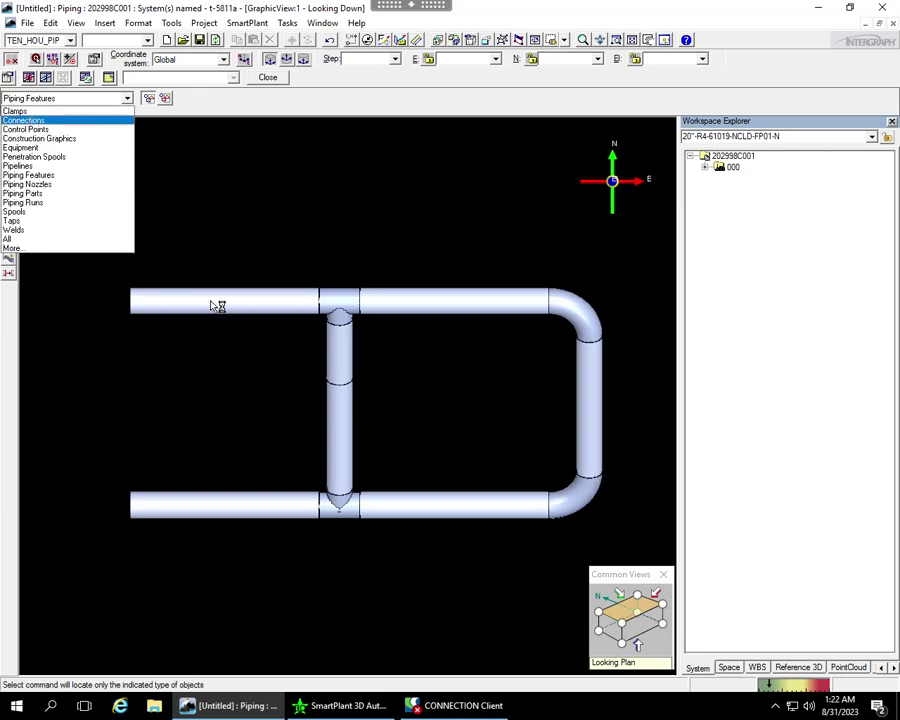
pyautogui.moveTo(88, 222); pyautogui.dragTo(622, 538)
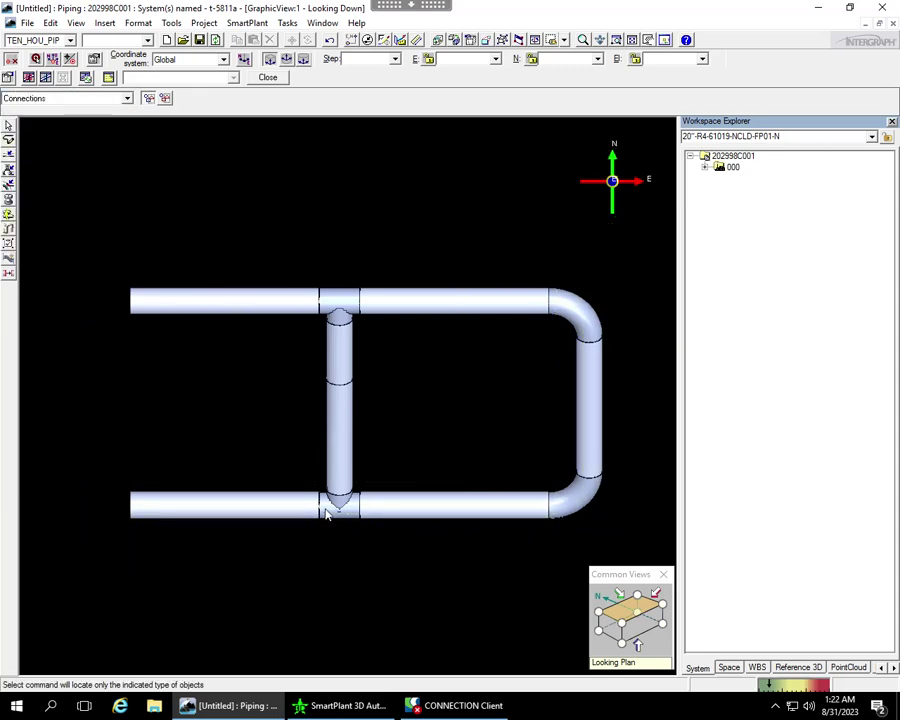